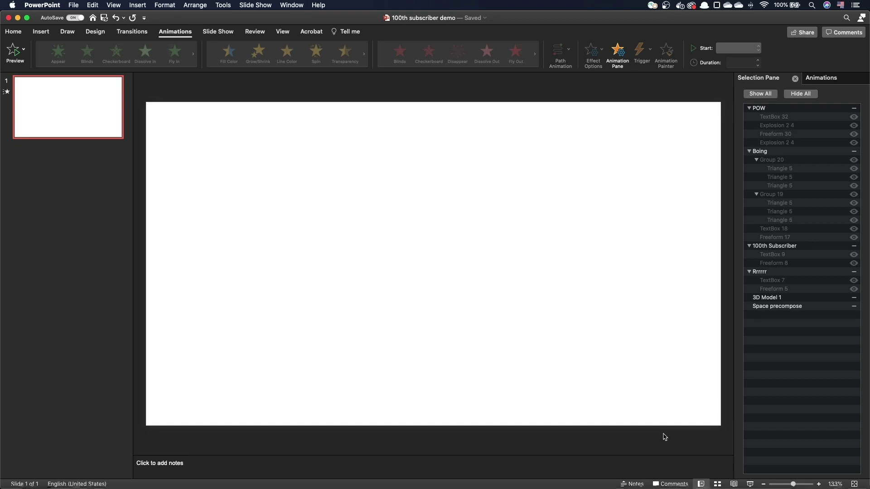
Unhide and play the space background video, then preview the rocket's swing animation.
left_click(855, 307)
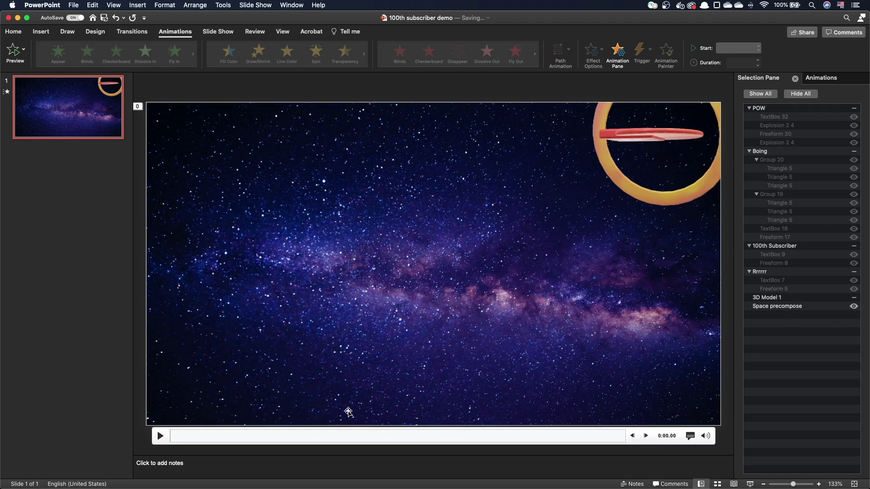
left_click(161, 436)
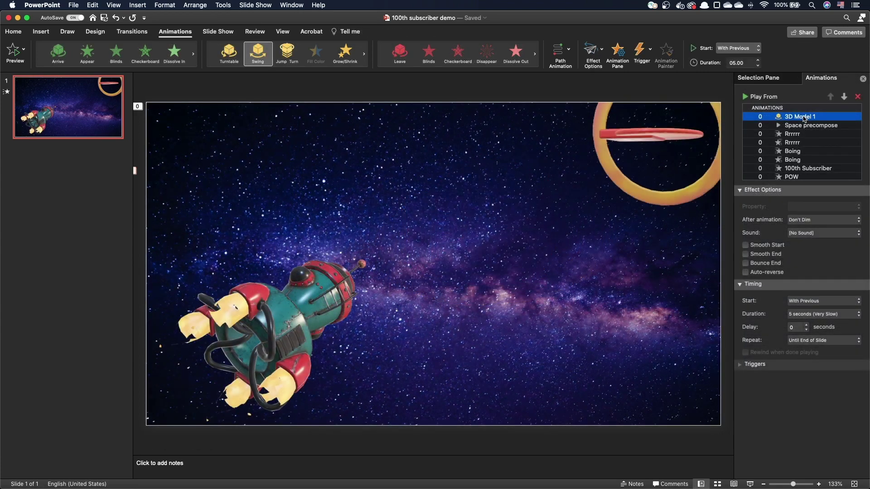
left_click(261, 58)
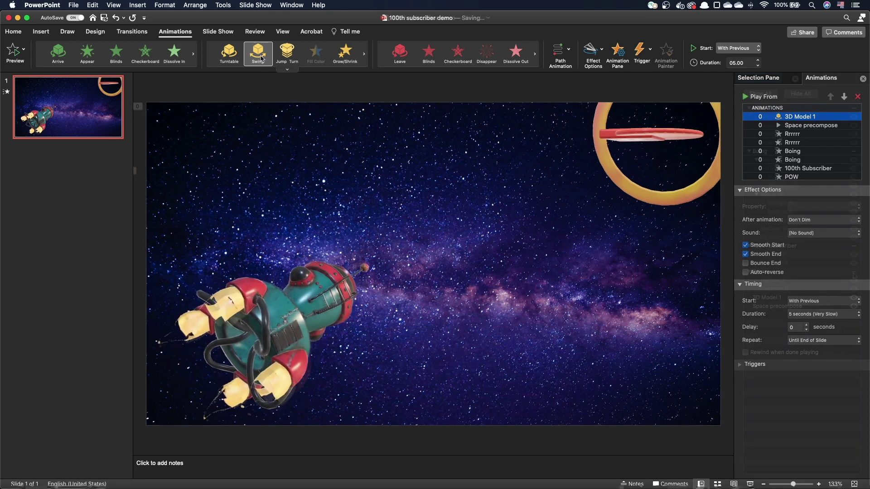
Unhide the RRRRRR, 100th Subscriber, BOIIING! and POW burst groups.
left_click(758, 78)
left_click(854, 272)
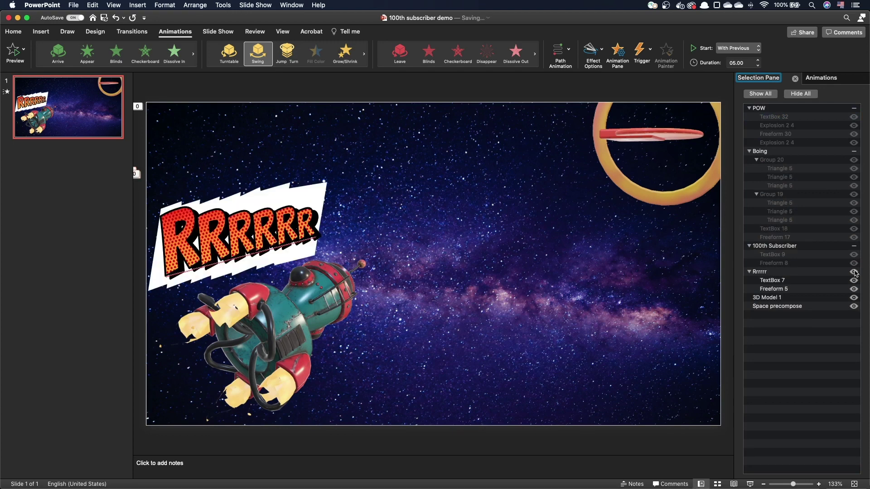
left_click(854, 246)
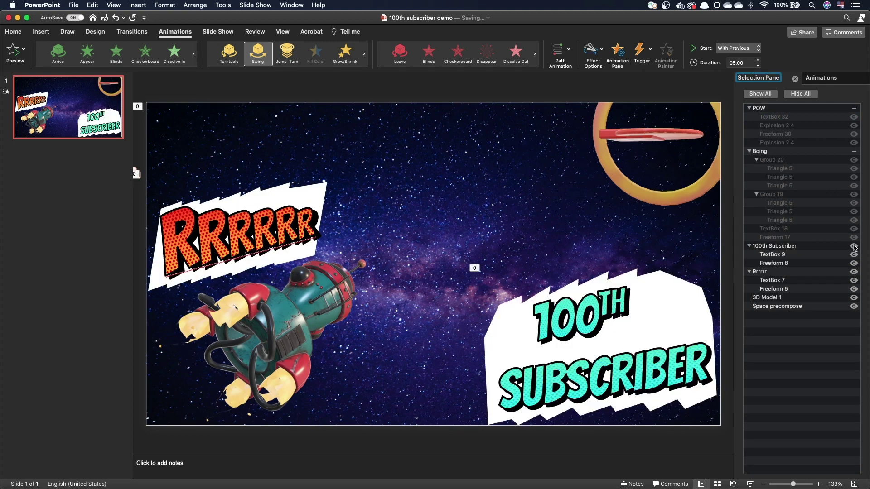
left_click(854, 151)
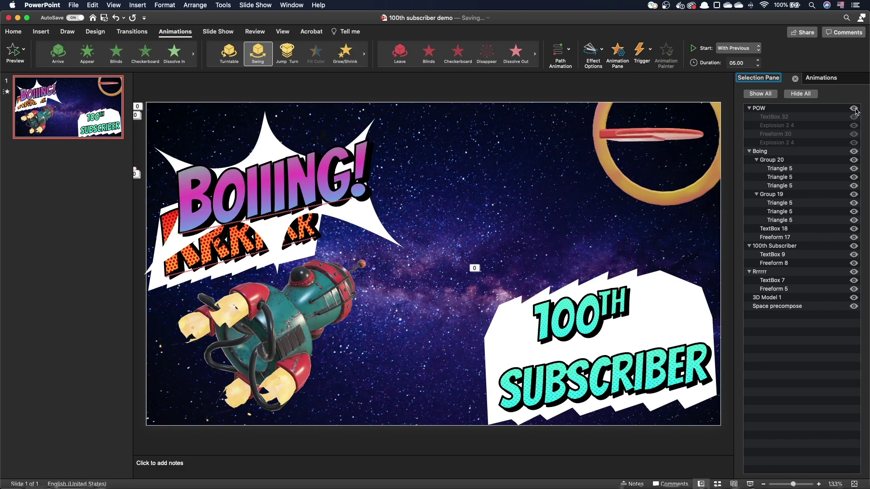
left_click(854, 108)
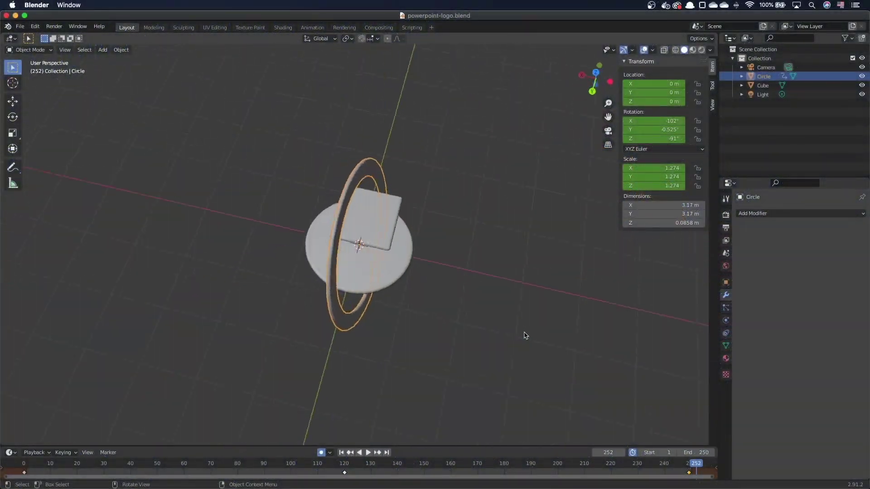
scroll(524, 335, "left", 5)
scroll(525, 336, "left", 5)
scroll(524, 336, "left", 5)
scroll(524, 336, "left", 5)
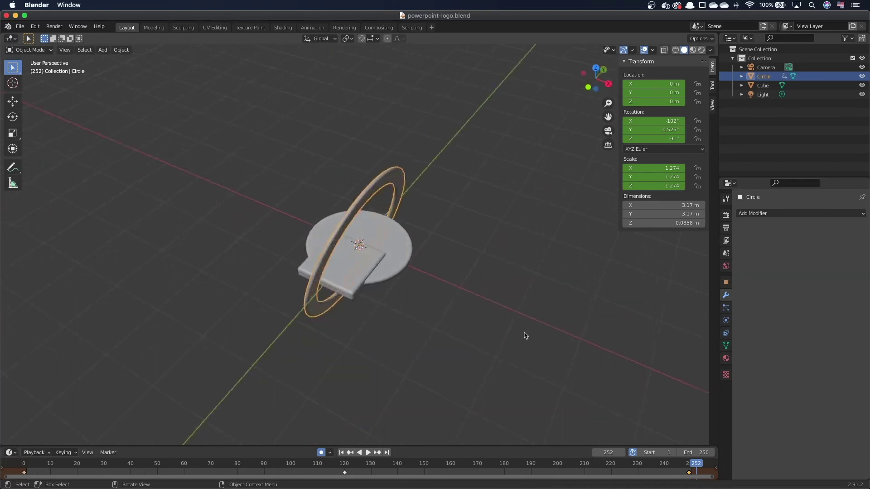
scroll(525, 336, "left", 5)
scroll(524, 335, "left", 5)
scroll(525, 335, "left", 5)
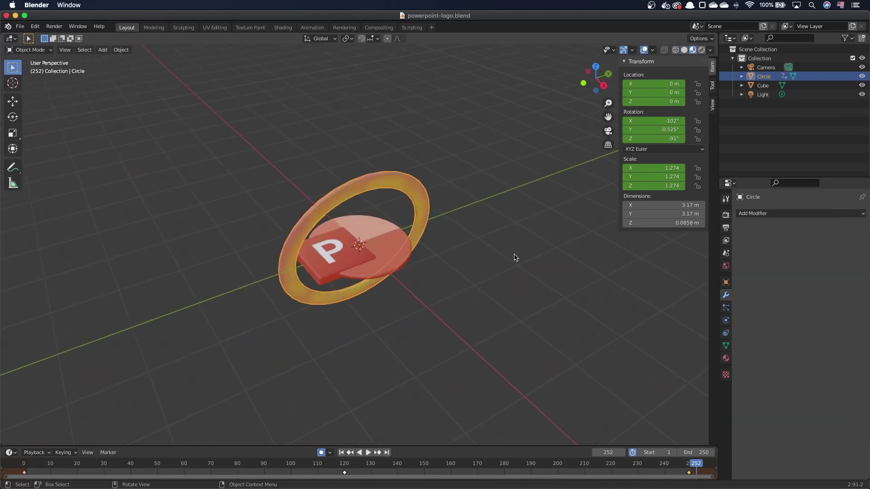
scroll(516, 258, "left", 5)
scroll(515, 258, "left", 5)
scroll(516, 258, "left", 5)
scroll(515, 257, "left", 5)
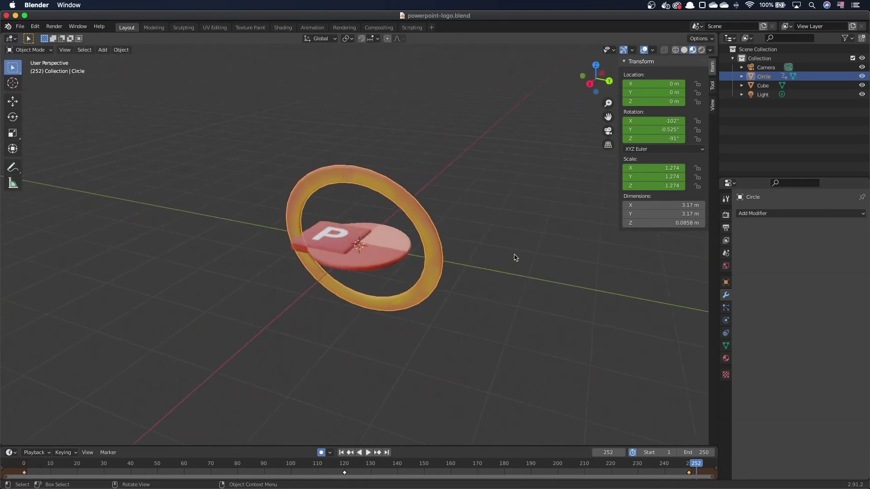
scroll(516, 257, "left", 5)
scroll(515, 258, "left", 5)
scroll(516, 258, "left", 5)
scroll(516, 258, "left", 5)
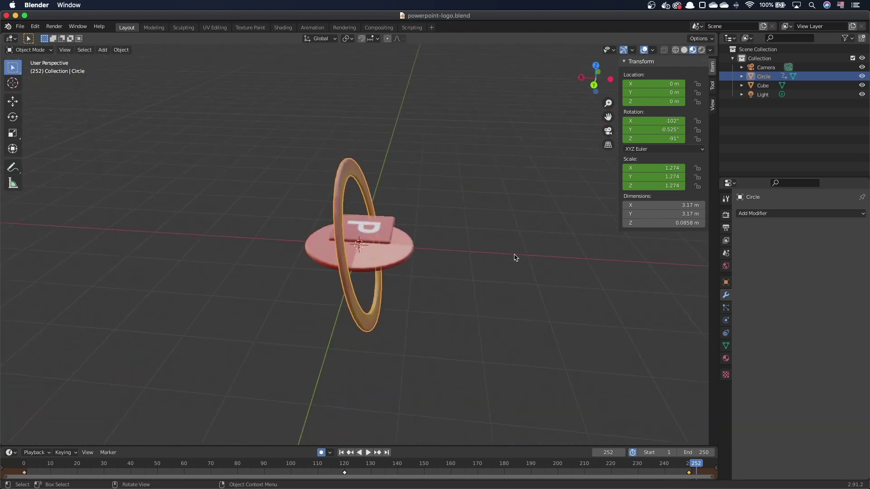
scroll(515, 257, "left", 5)
scroll(515, 257, "left", 5)
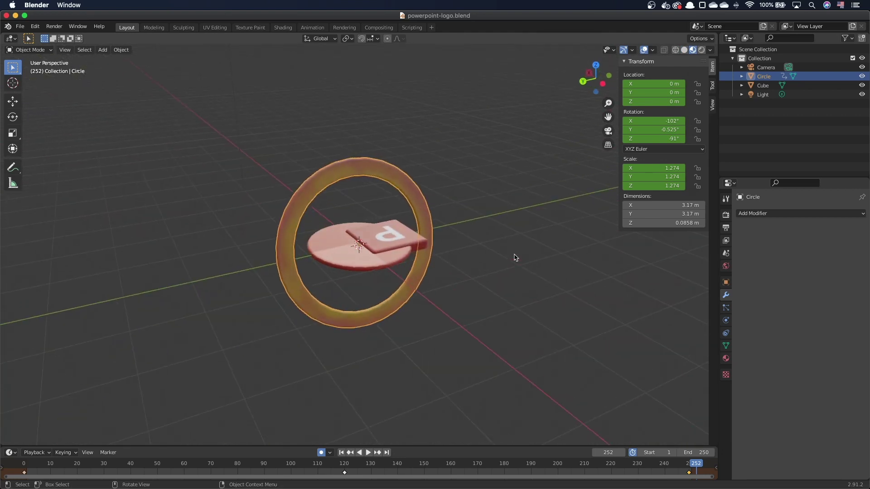
scroll(515, 258, "left", 5)
scroll(515, 258, "left", 5)
scroll(516, 257, "left", 5)
scroll(516, 257, "left", 5)
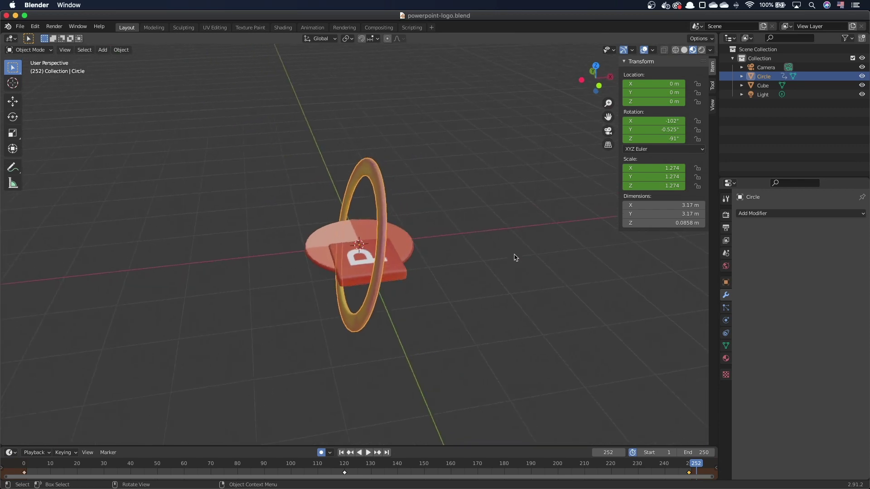
scroll(515, 257, "left", 5)
scroll(515, 258, "left", 5)
scroll(515, 258, "left", 5)
scroll(515, 257, "left", 5)
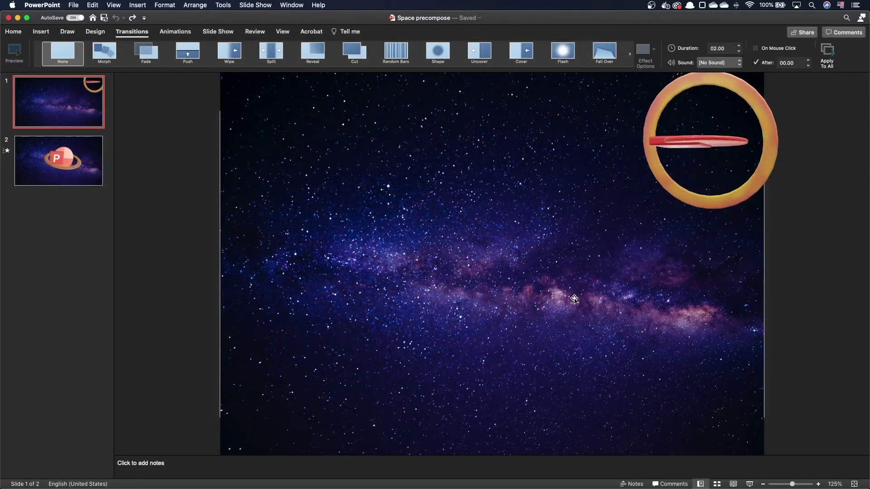
Select the ring and P-logo models with their starry backgrounds, then preview Morph.
left_click(658, 178)
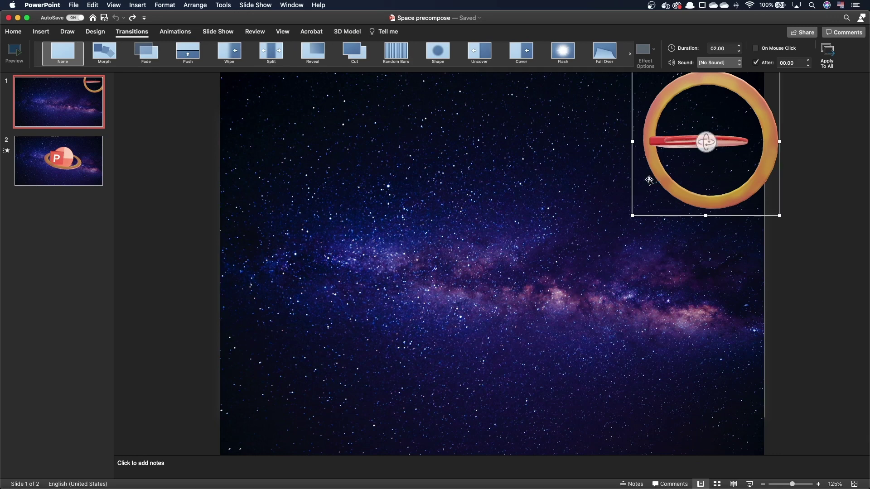
left_click(610, 191)
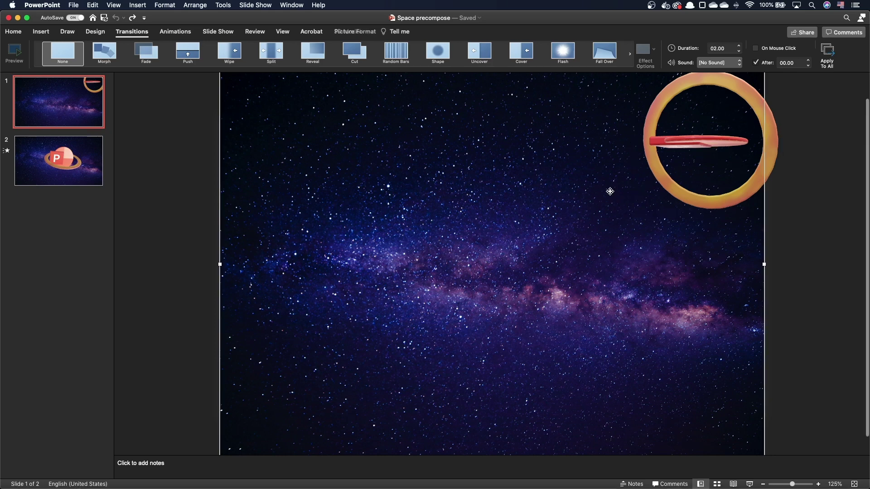
left_click(89, 178)
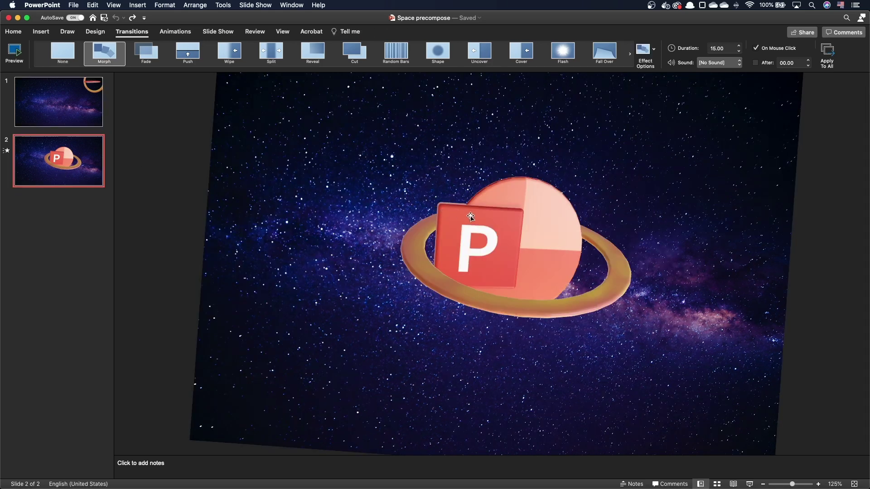
left_click(471, 216)
left_click(336, 203)
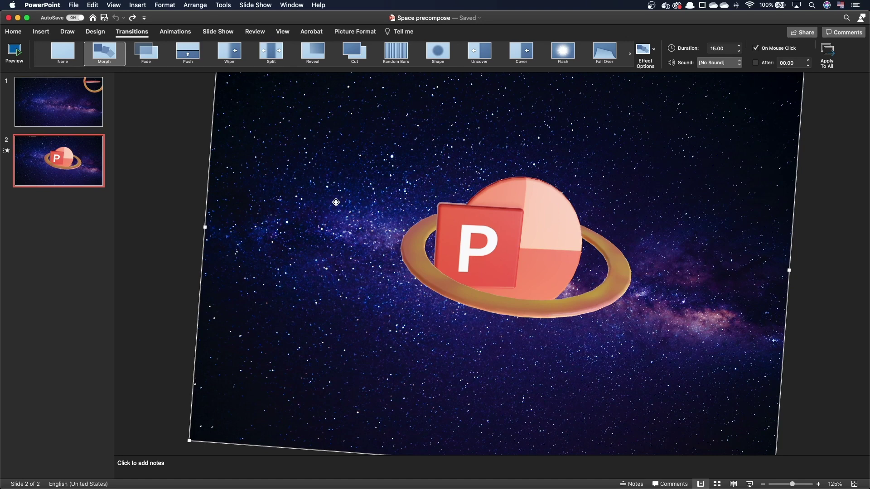
left_click(115, 61)
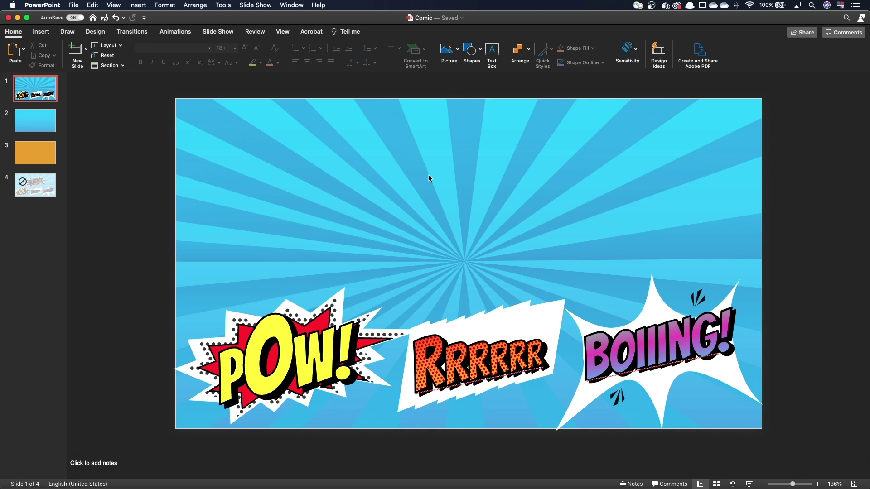
Draw a large Explosion 2 shape across the upper middle of the slide.
left_click(48, 33)
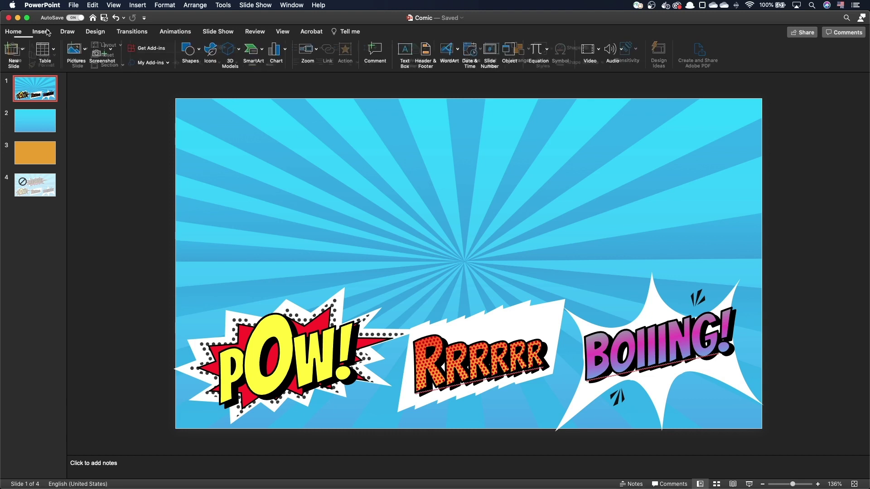
left_click(200, 53)
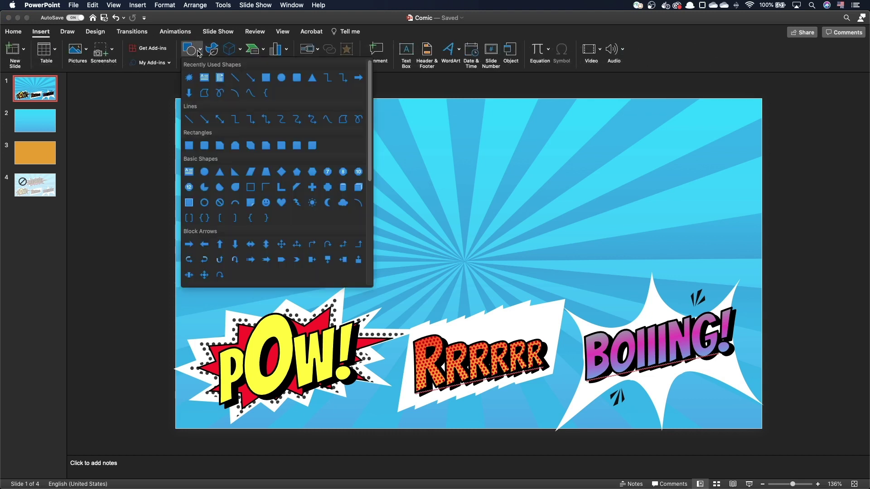
scroll(213, 136, "down", 2)
scroll(214, 150, "down", 2)
scroll(215, 159, "down", 2)
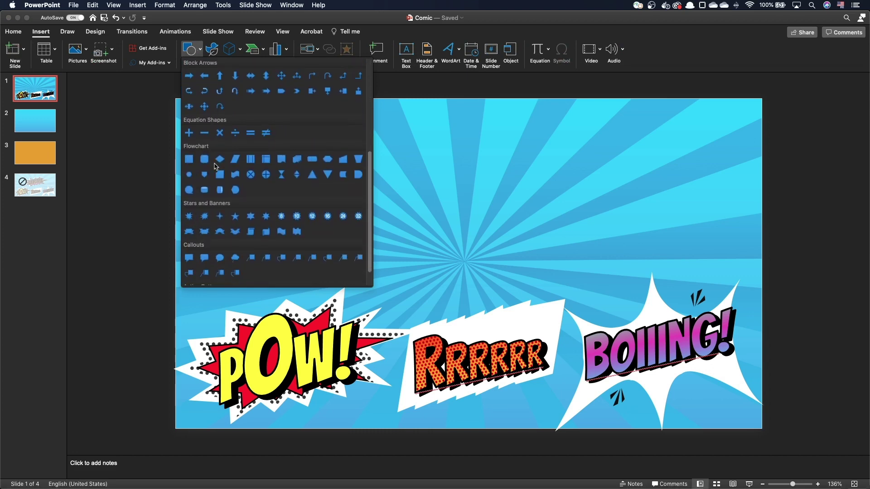
scroll(216, 166, "down", 2)
left_click(210, 196)
left_click_drag(299, 148, 654, 293)
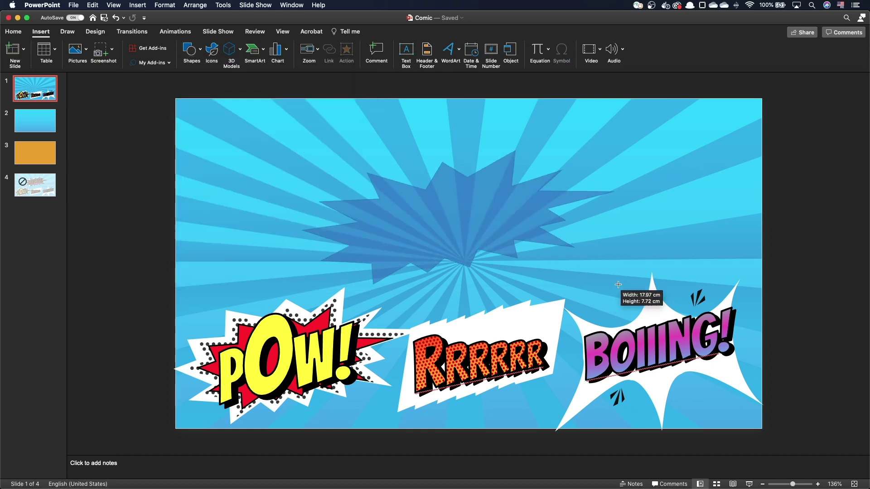
left_click_drag(299, 149, 298, 122)
Give the explosion a white fill and no outline.
right_click(396, 217)
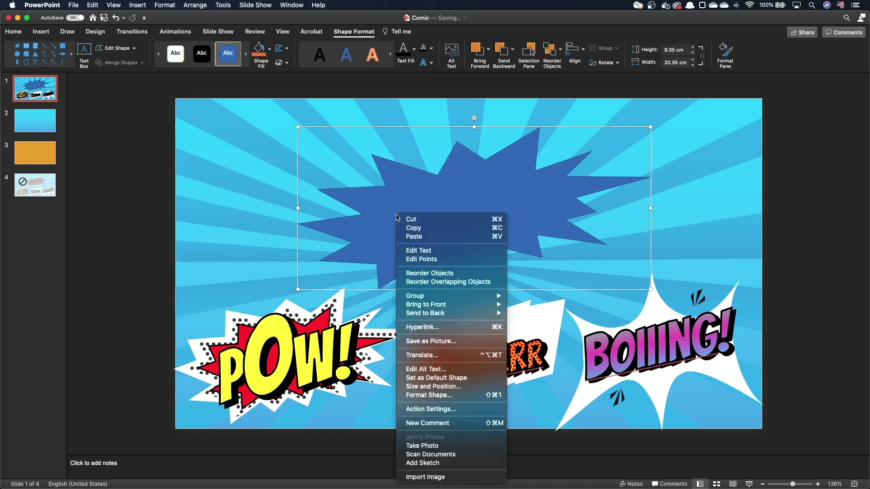
left_click(473, 397)
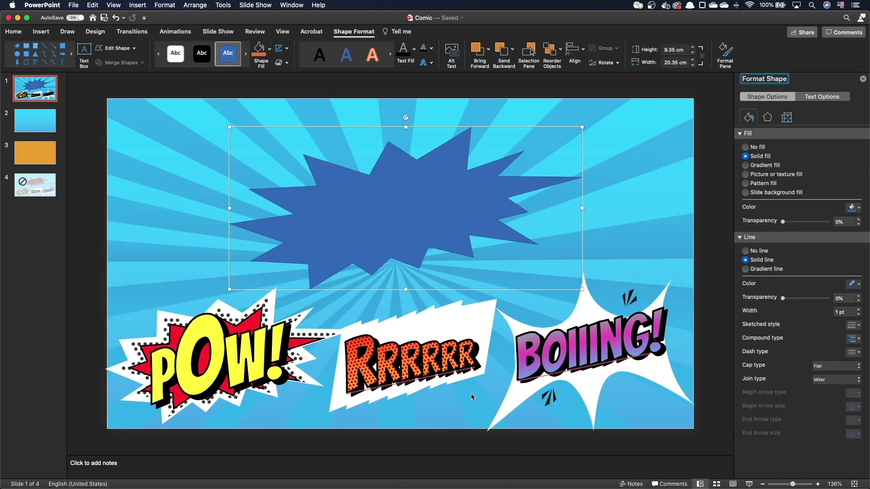
left_click(854, 208)
left_click(789, 233)
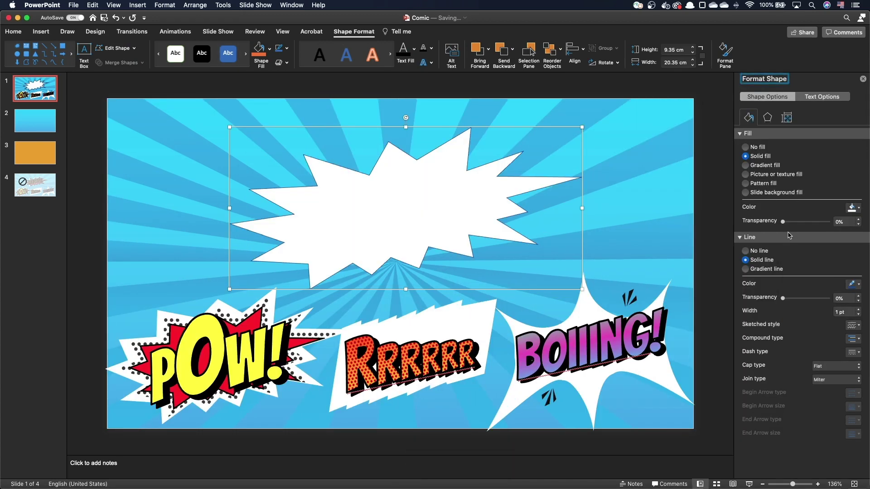
left_click(763, 250)
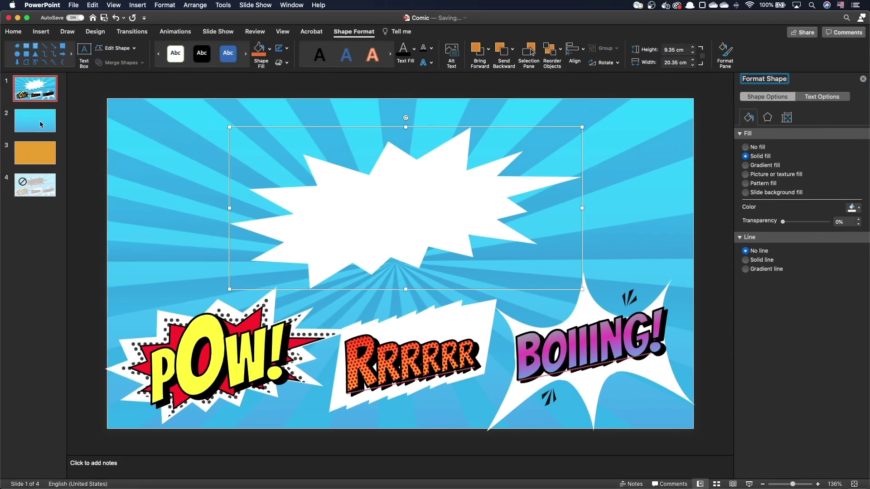
left_click(41, 125)
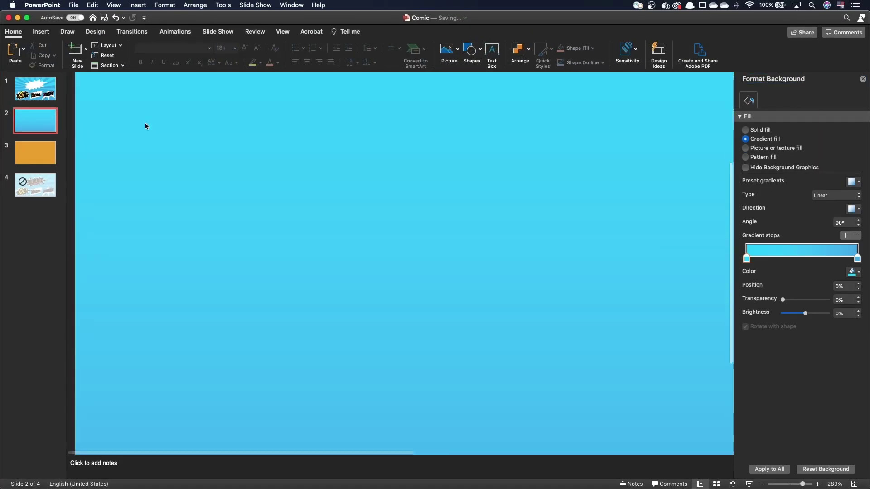
Draw tiny oval dots at the top-left corner and align them flush to the top edge.
left_click(41, 32)
left_click(190, 49)
left_click(291, 81)
left_click_drag(75, 80, 94, 100)
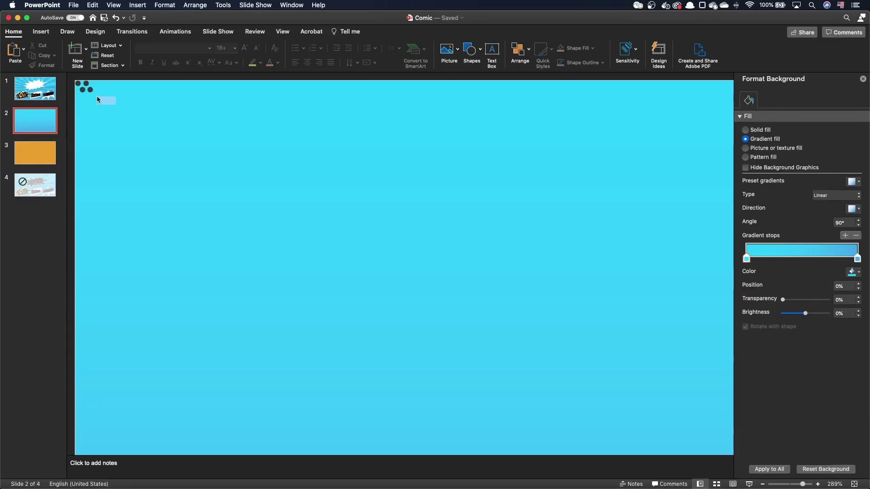
mouse_move(116, 105)
left_mouse_down()
mouse_move(72, 77)
mouse_move(89, 93)
left_mouse_up()
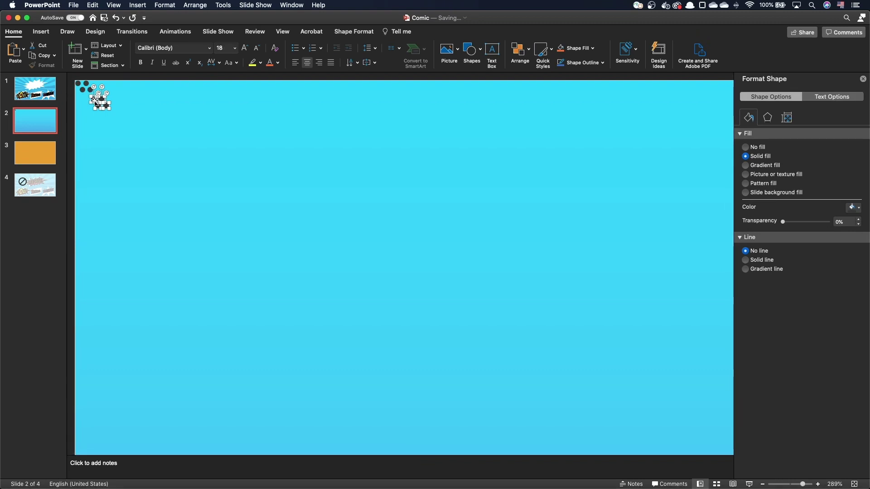
left_click_drag(94, 86, 96, 85)
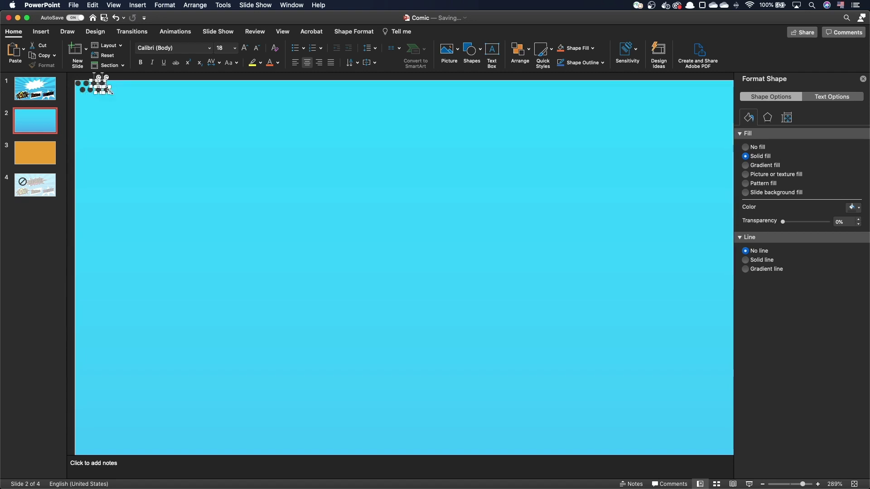
Repeat the dots along the whole top edge and select the full row.
scroll(133, 120, "down", 5)
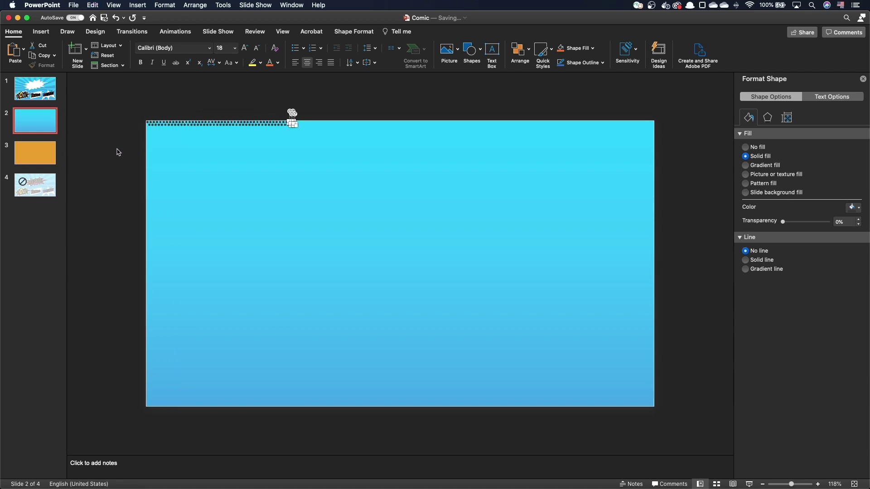
key("shift+Right")
key("shift+Right")
key("shift+Right")
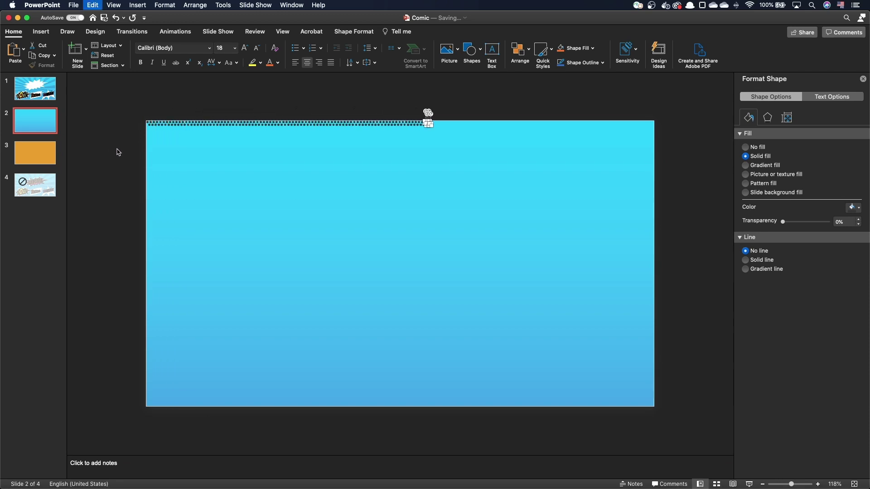
key("shift+Right")
key("shift+Right")
key("shift+Right")
key("shift+Right")
key("shift+Right")
key("shift+Right")
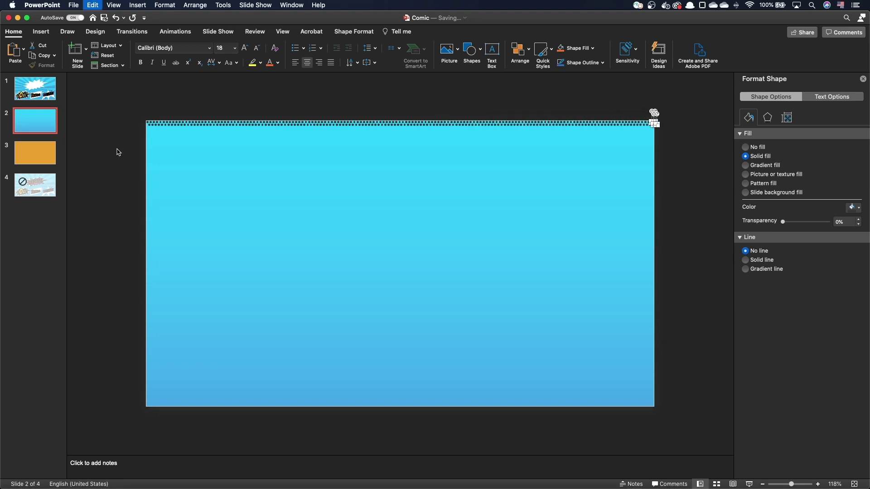
left_click_drag(118, 100, 717, 166)
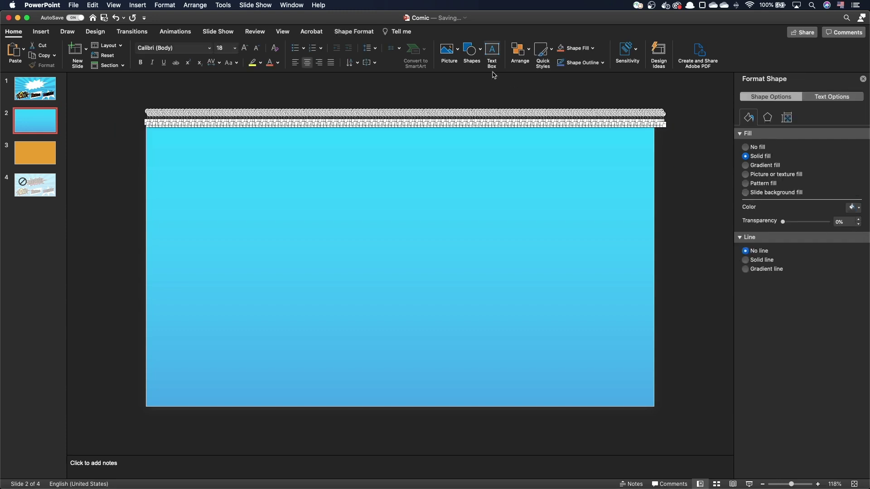
Union the row of dots into one strip and nudge it against the top edge.
left_click(353, 30)
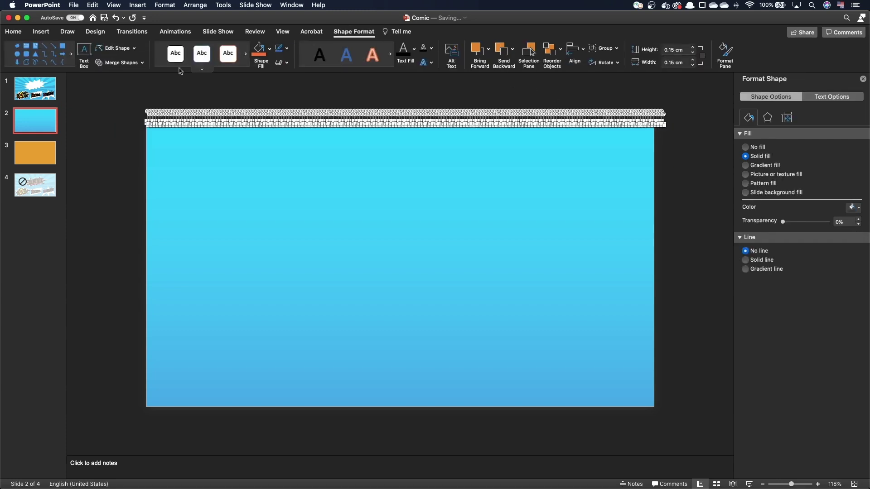
left_click(121, 63)
left_click(121, 75)
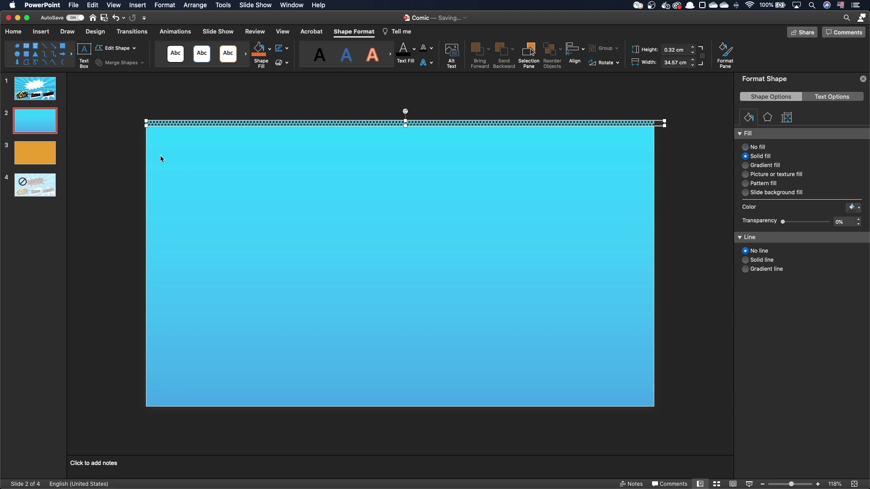
scroll(161, 159, "up", 2)
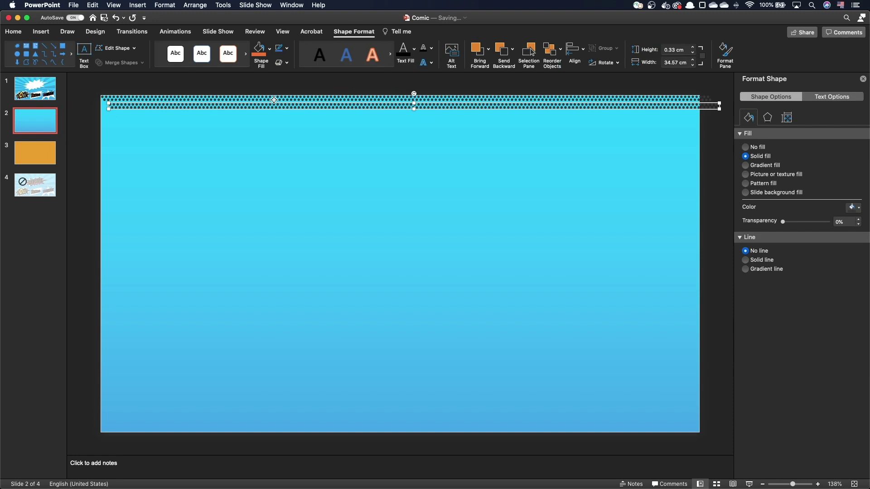
scroll(274, 100, "up", 3)
scroll(236, 104, "up", 3)
scroll(208, 105, "up", 2)
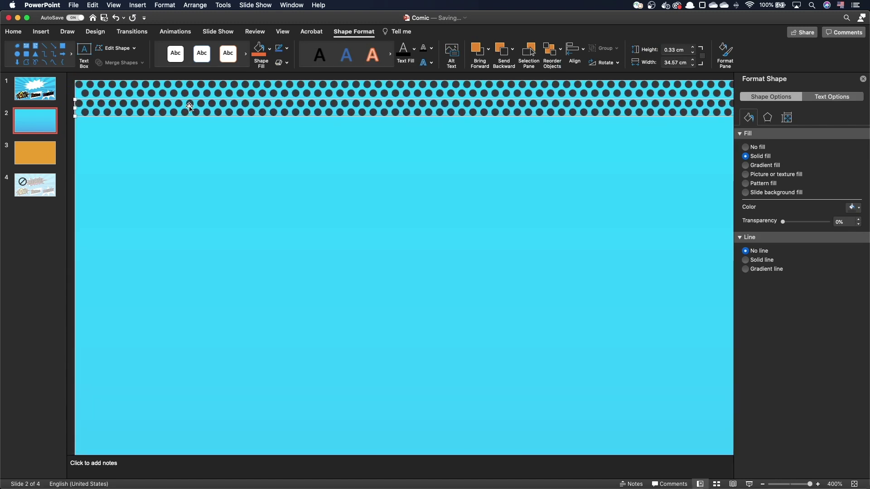
left_click_drag(195, 107, 190, 107)
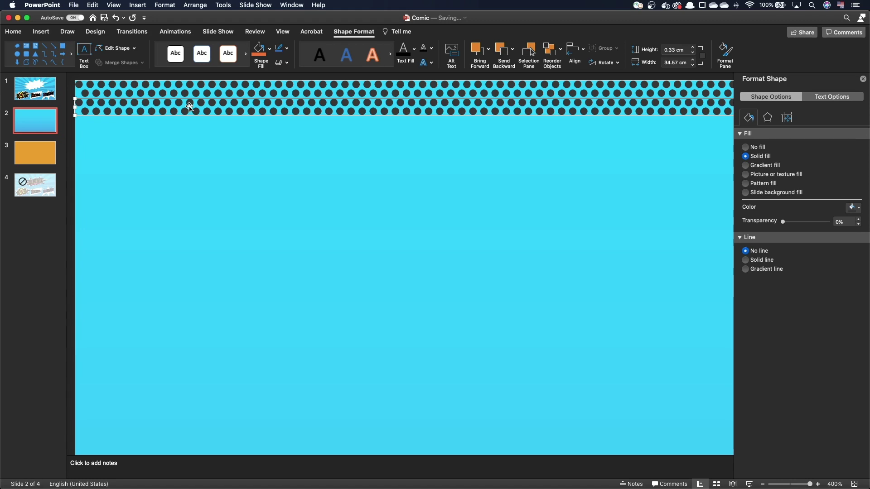
Duplicate the dot strip down to the slide bottom with Cmd+D and select all strips.
scroll(188, 107, "down", 3)
scroll(186, 107, "down", 3)
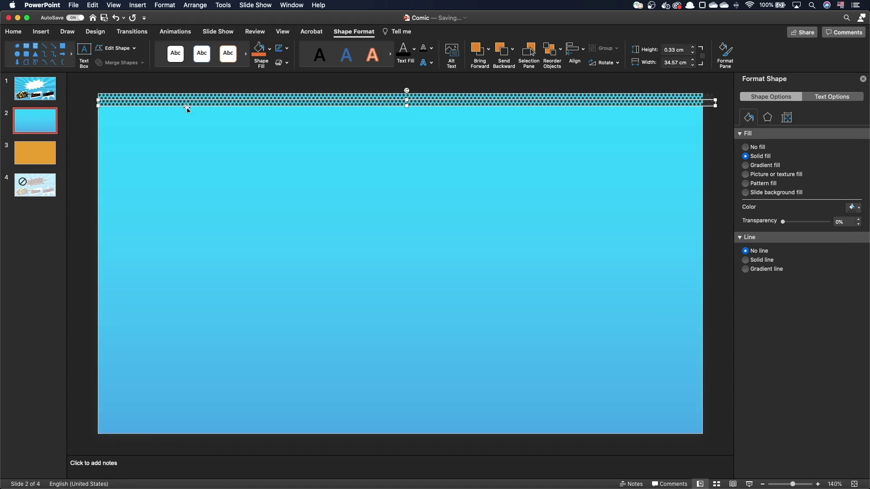
key("super+d")
key("super+d")
key("super+d")
key("super+d")
key("super+d")
key("super+d")
key("super+d")
key("super+d")
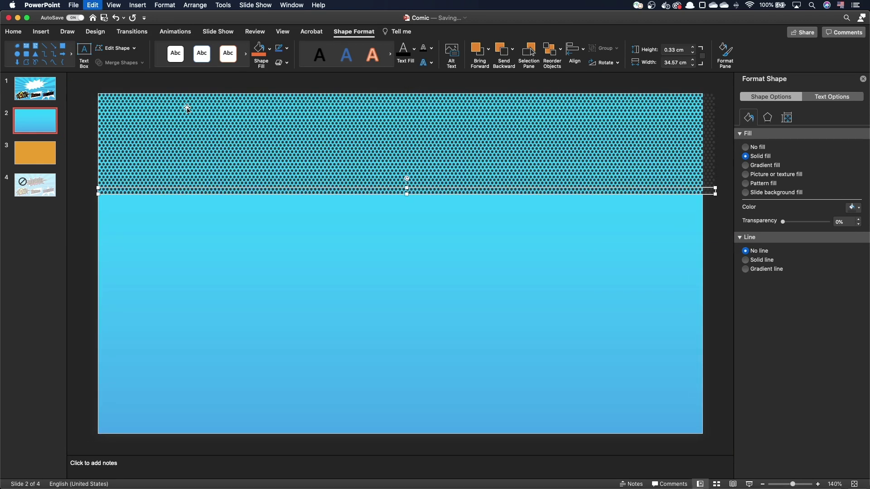
key("super+d")
key("super+d")
key("super+d")
key("super+d")
key("super+d")
key("super+d")
key("super+d")
key("super+d")
key("super+d")
key("super+d")
key("super+d")
key("super+d")
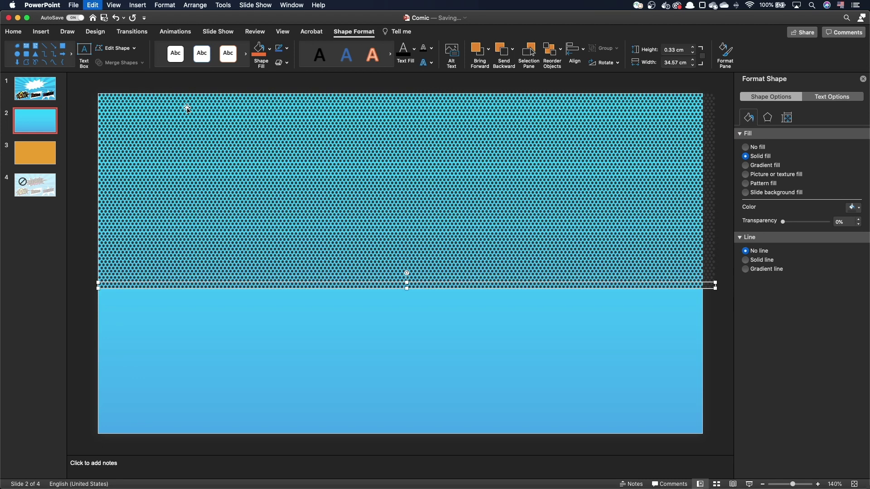
key("super+d")
key("super+d")
key("super+d")
key("super+d")
key("super+d")
key("super+d")
key("super+d")
key("super+d")
key("super+d")
key("super+d")
key("super+d")
key("super+d")
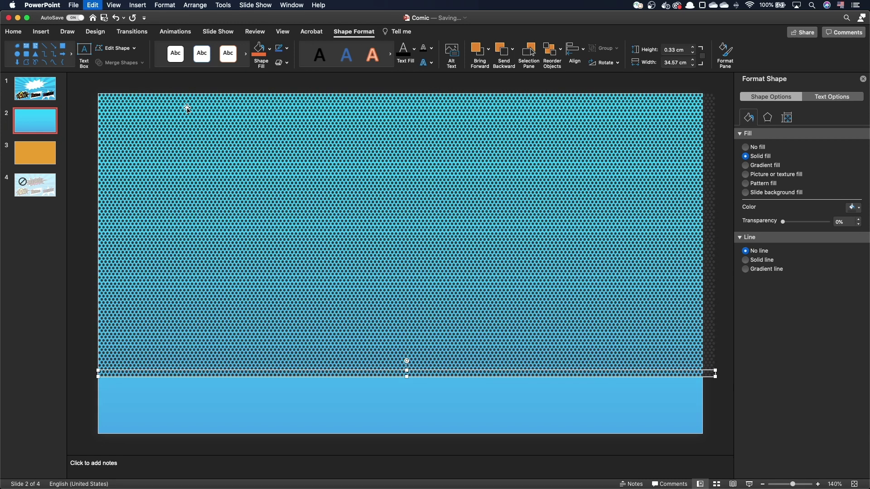
key("super+d")
key("super+d")
key("super+d")
key("super+d")
key("super+d")
key("super+d")
key("super+d")
key("super+d")
key("super+d")
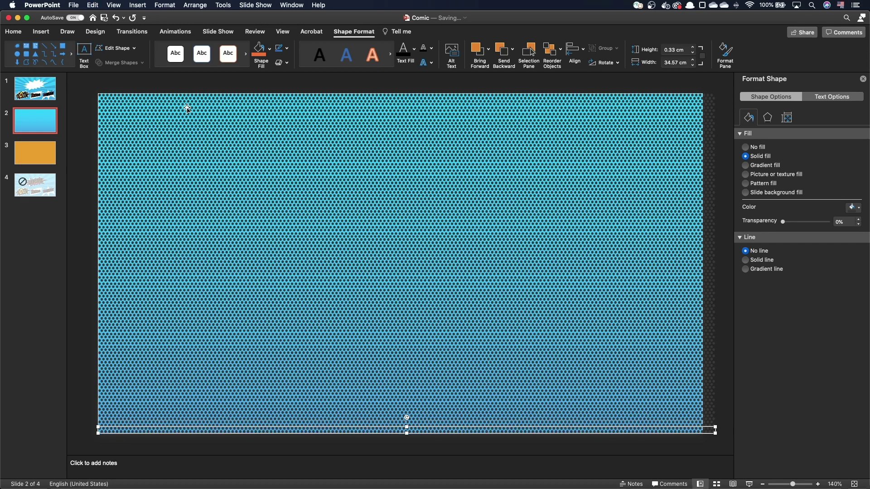
mouse_move(81, 86)
left_mouse_down()
mouse_move(646, 366)
mouse_move(732, 453)
left_mouse_up()
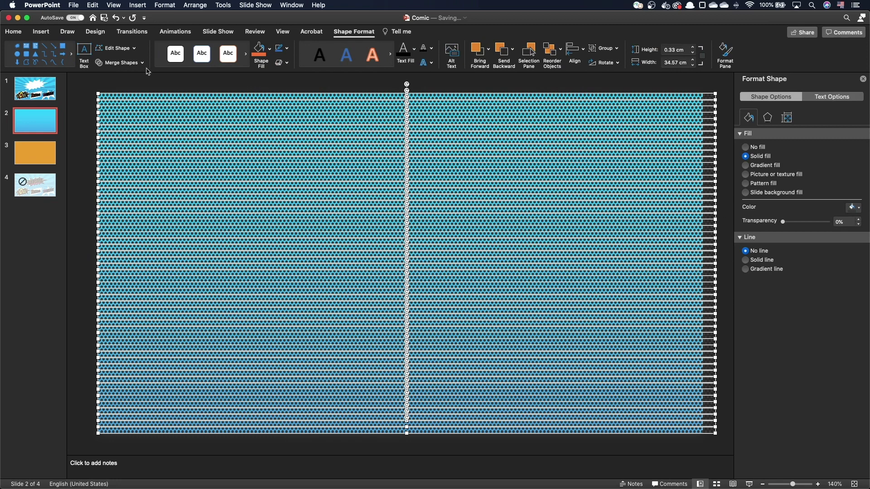
left_click(135, 64)
Union all dot strips into one shape and draw a slide-sized explosion over it.
left_click(130, 75)
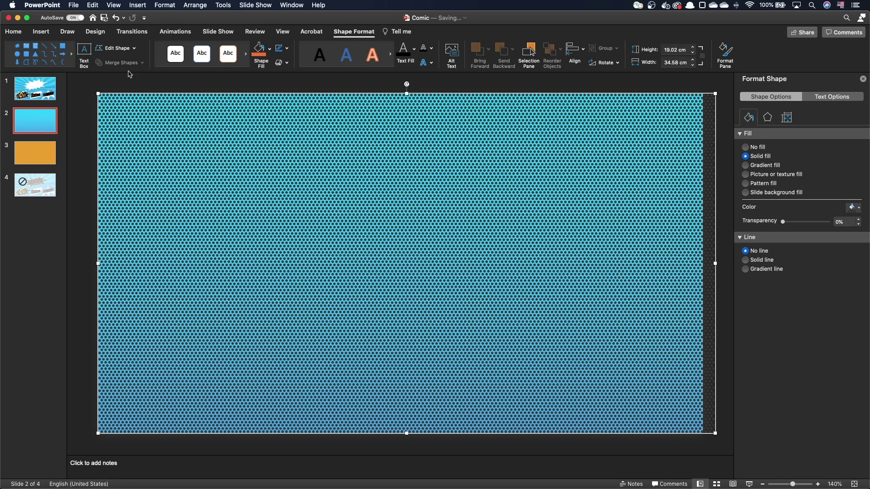
left_click(127, 82)
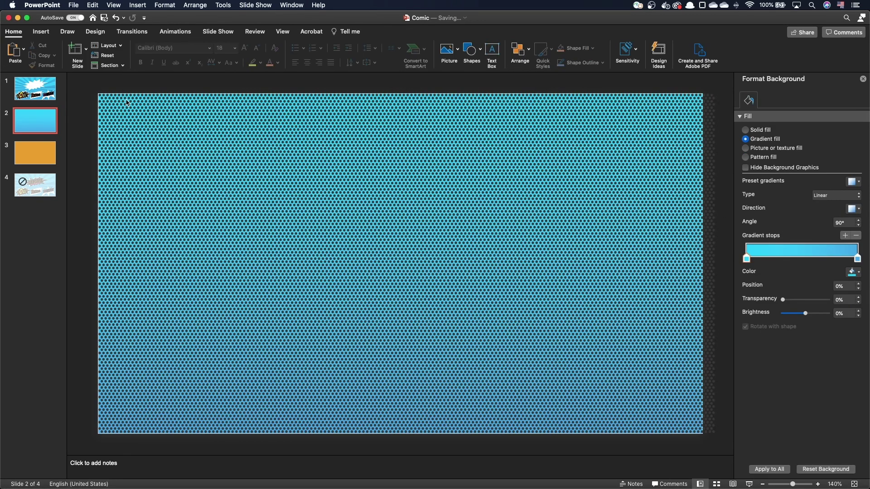
left_click(126, 100)
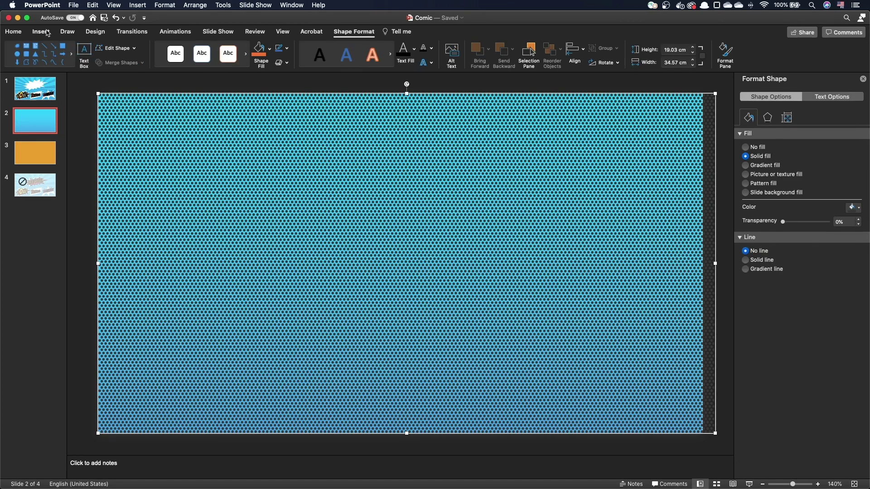
left_click(47, 33)
left_click(193, 52)
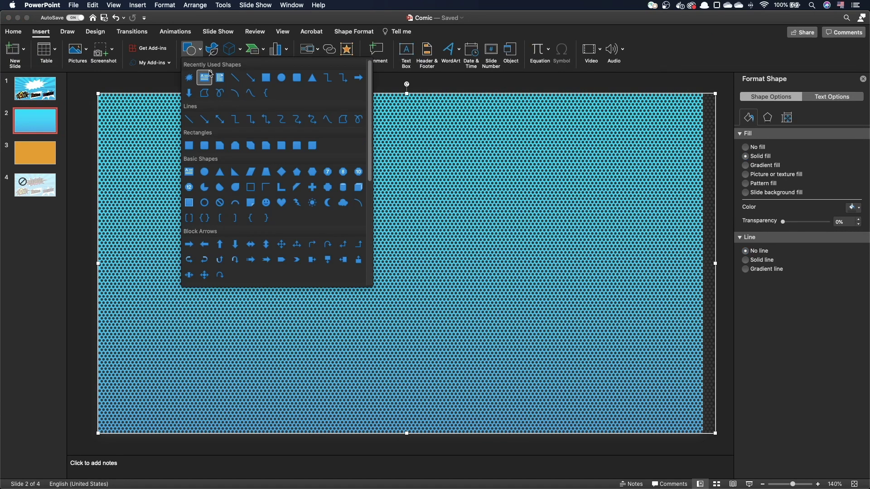
left_click(189, 78)
left_click_drag(104, 98, 713, 432)
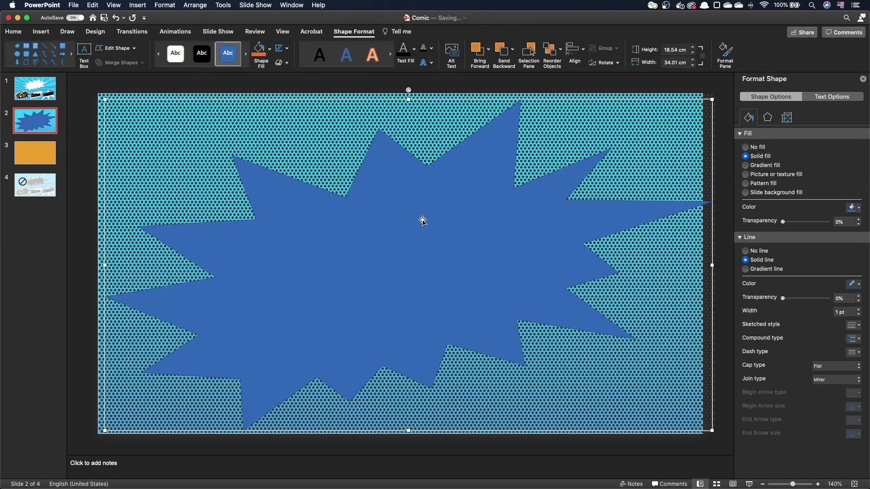
Intersect the halftone dots with the explosion, keeping only dots inside the burst.
left_click(99, 95)
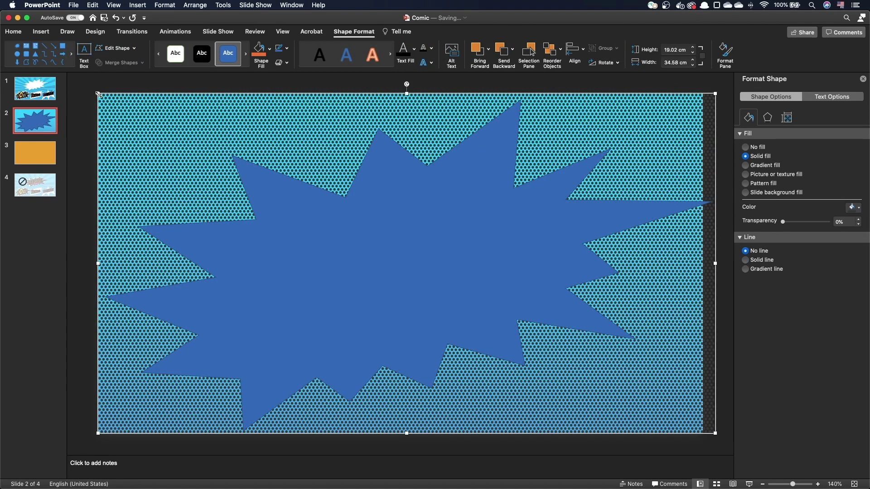
left_click(339, 247, "shift")
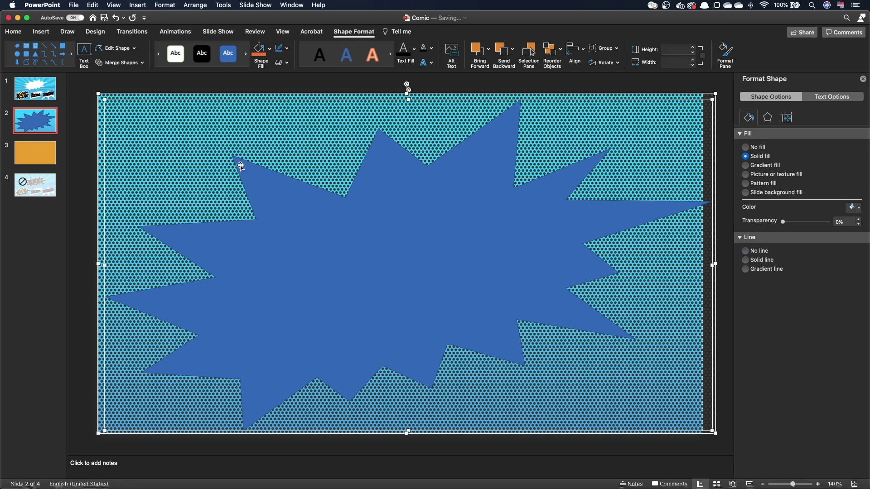
left_click(126, 63)
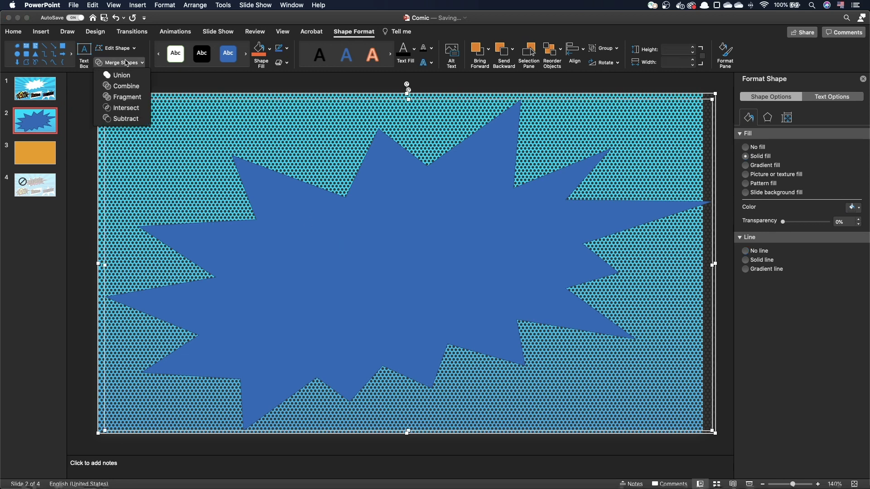
left_click(129, 107)
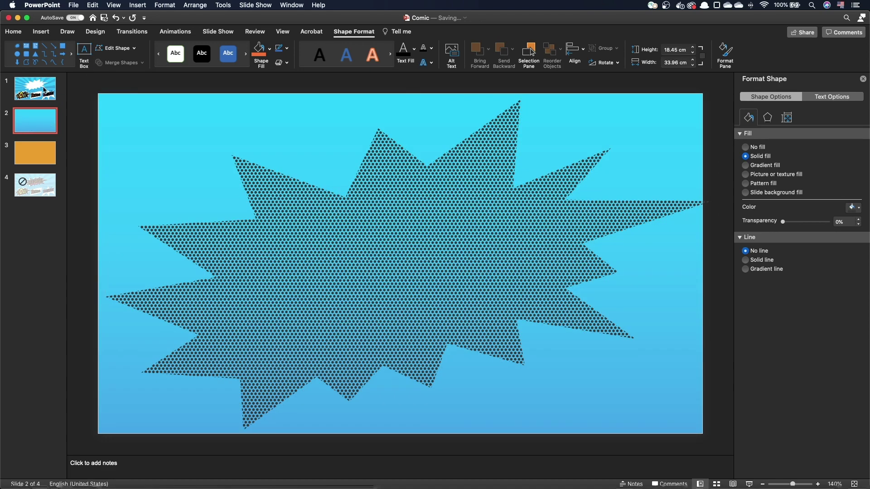
left_click(35, 89)
Fit the dotted starburst over the white burst and draw a smaller explosion inside it.
left_click(335, 322)
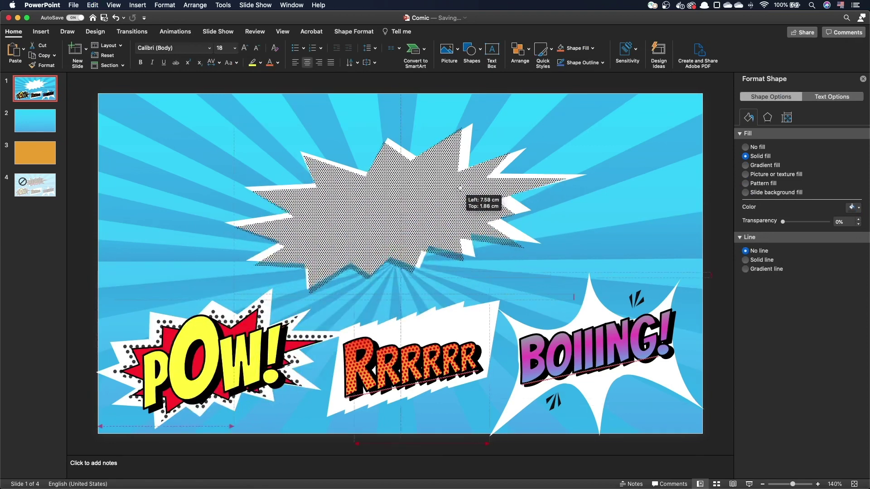
left_click_drag(334, 322, 468, 186)
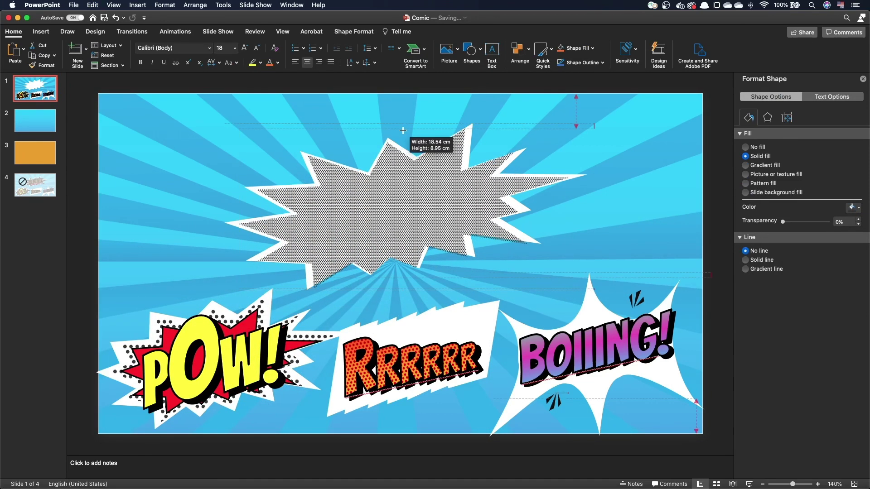
left_click_drag(404, 126, 404, 131)
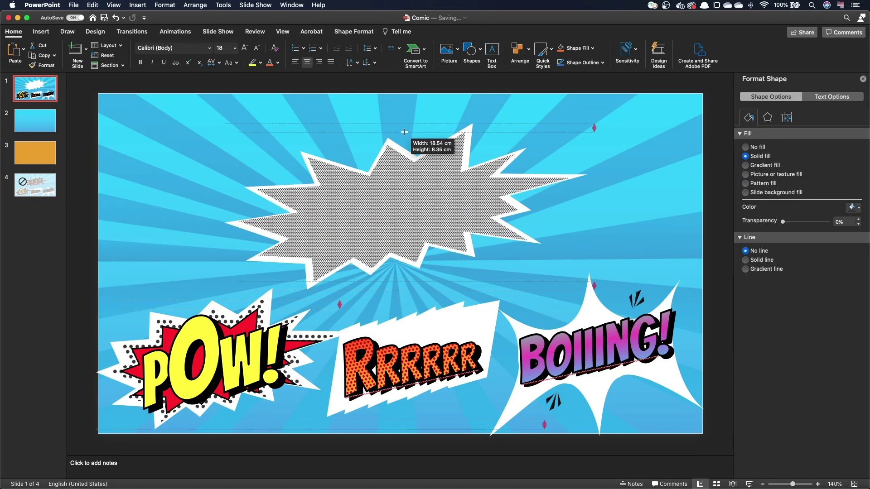
left_click(41, 32)
left_click(192, 50)
left_click(195, 108)
mouse_move(251, 144)
left_mouse_down()
mouse_move(438, 203)
mouse_move(550, 272)
left_mouse_up()
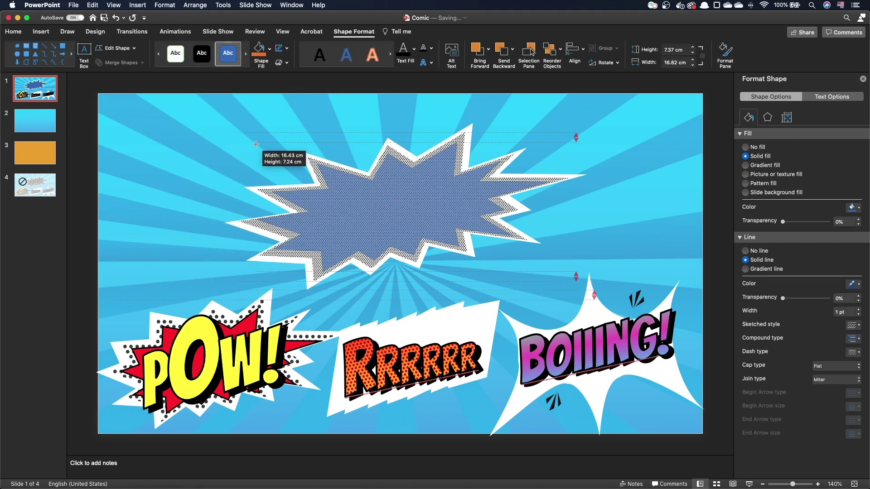
Give the new explosion a blue-to-red gradient fill and a 2 pt outline.
left_click(745, 165)
left_click(853, 298)
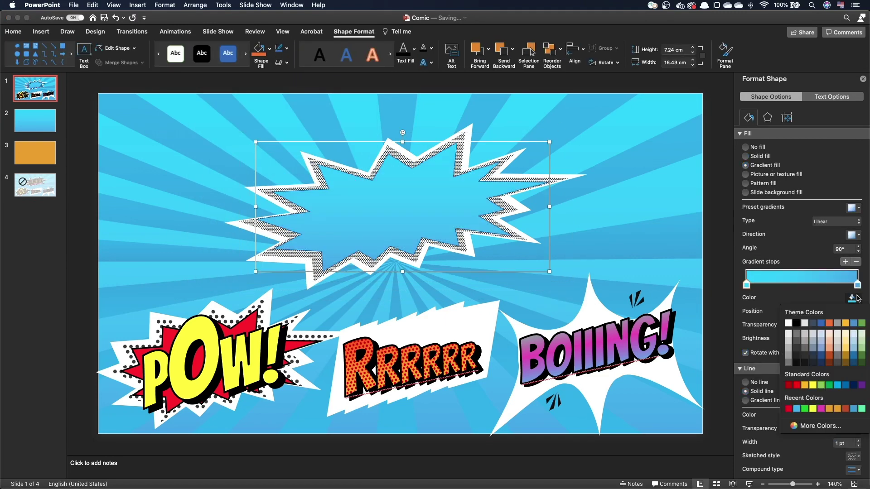
left_click(796, 409)
left_click(853, 298)
left_click(796, 410)
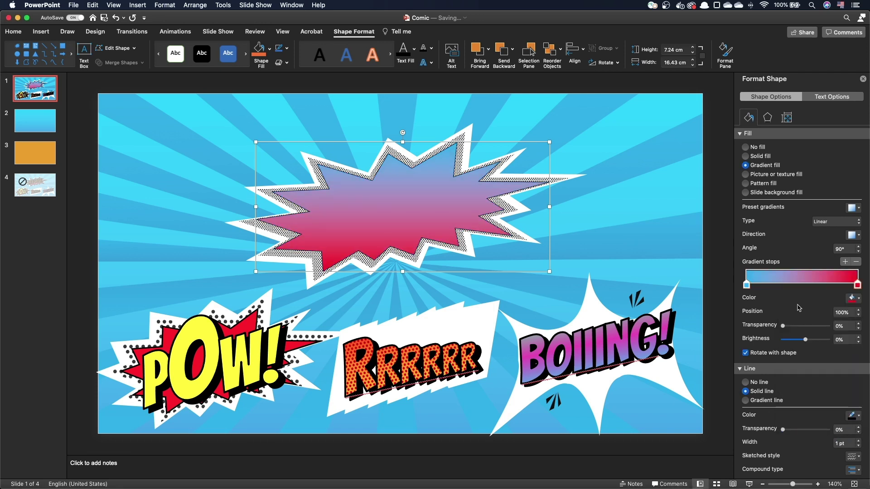
left_click(858, 440)
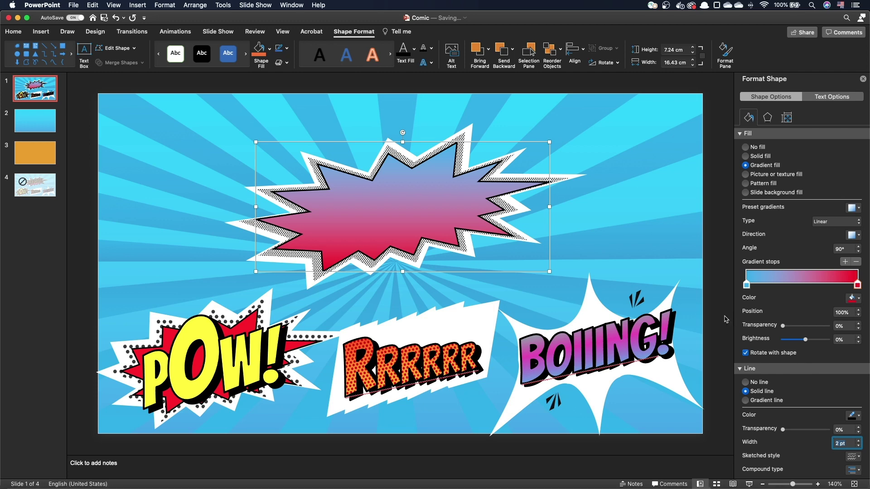
key("Escape")
Draw a text box across the gradient starburst.
left_click(40, 31)
left_click(406, 53)
left_click_drag(256, 178, 496, 236)
Type CREATIVE in orange 138 pt Bangers, widen its box and tilt it.
type("CREATIVE")
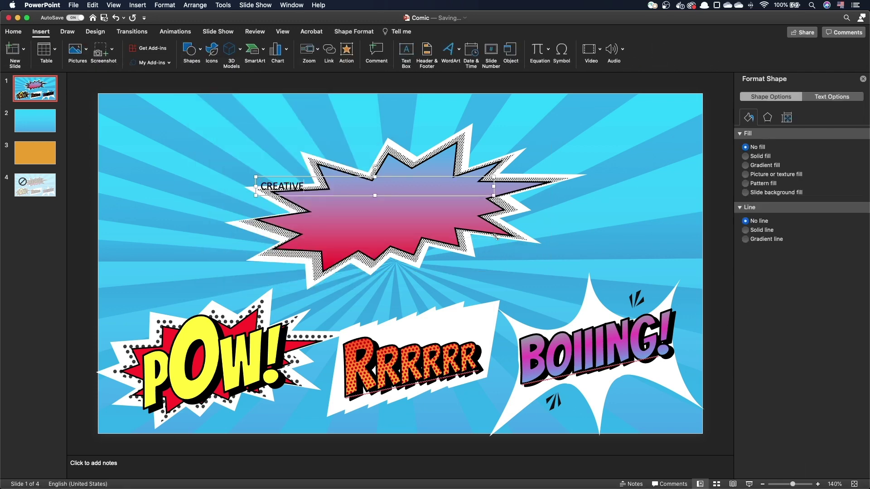
key("super+a")
left_click(13, 32)
left_click(173, 48)
type("Bangers")
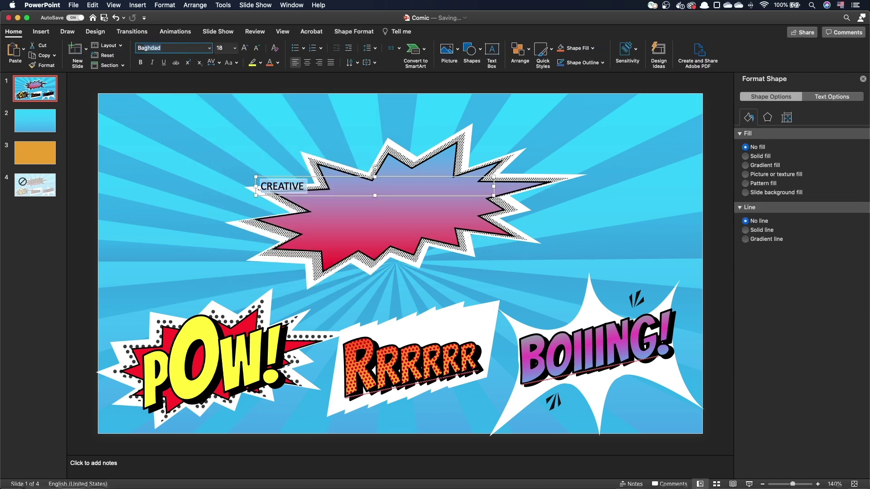
key("Return")
left_click(270, 62)
left_click(245, 48)
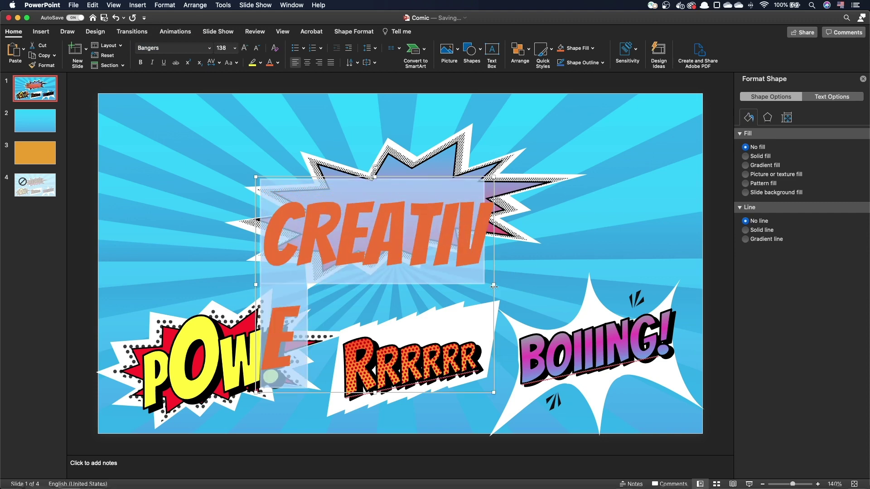
left_click_drag(494, 232, 536, 232)
mouse_move(395, 168)
left_mouse_down()
mouse_move(384, 165)
mouse_move(416, 144)
left_mouse_up()
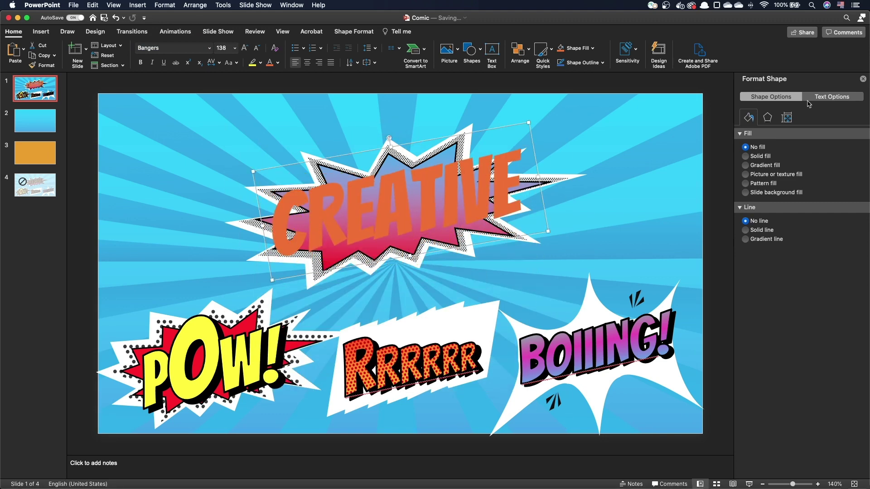
Give the CREATIVE text a solid dark 2 pt outline.
left_click(843, 97)
left_click(745, 250)
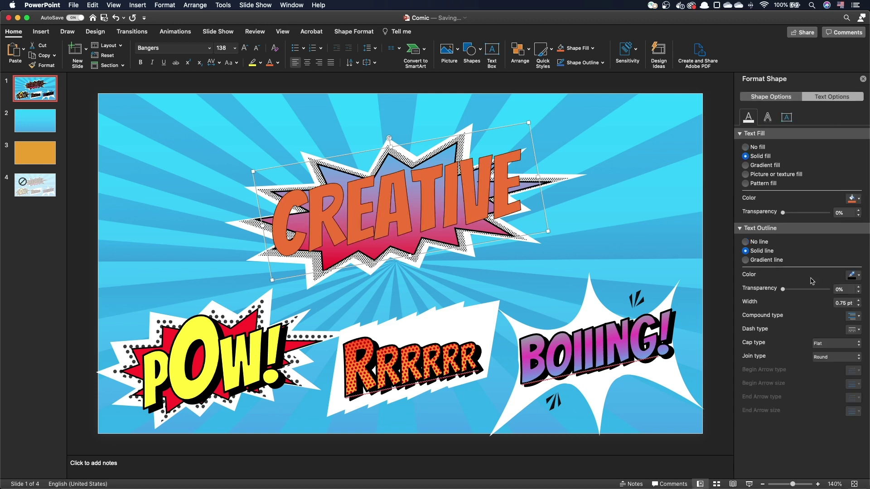
left_click(854, 303)
type("2")
key("Return")
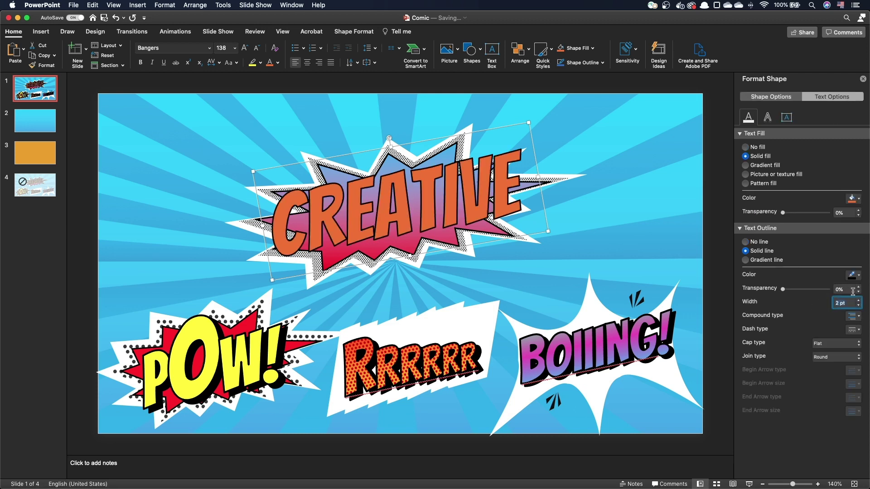
left_click(853, 274)
key("Escape")
Add an outer shadow to CREATIVE with 0% transparency and 0 blur.
left_click(768, 119)
left_click(851, 150)
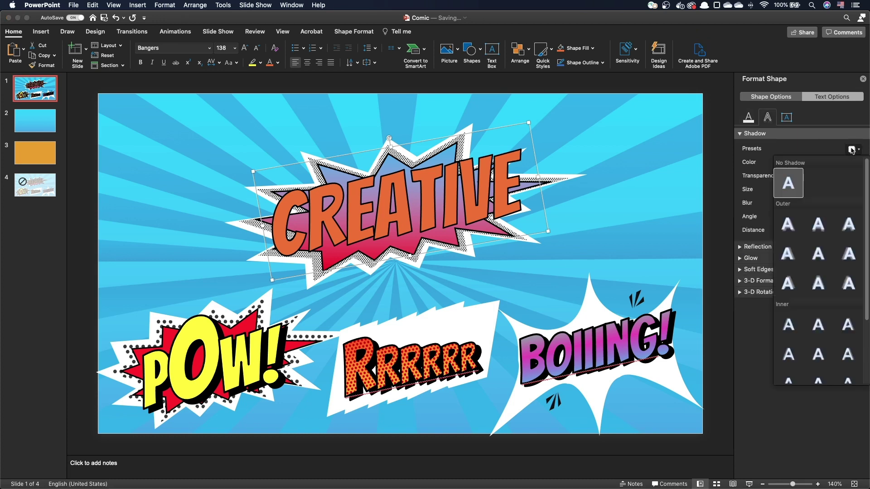
left_click(788, 224)
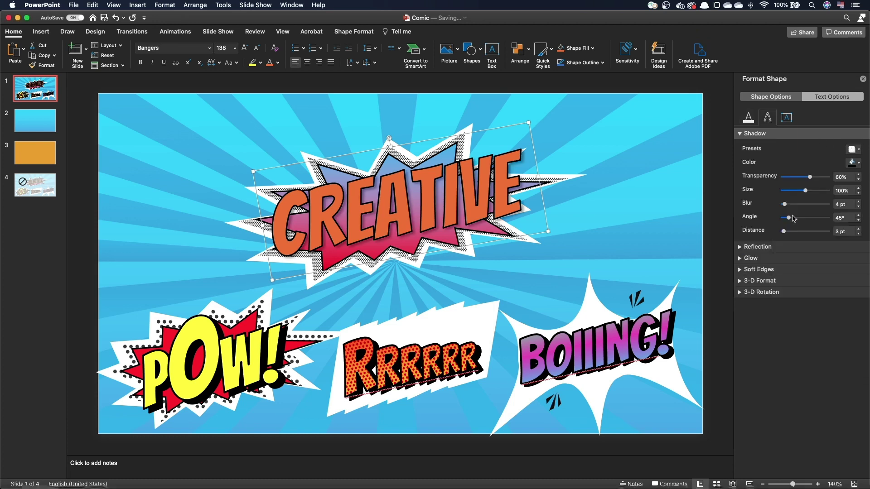
left_click_drag(811, 178, 776, 178)
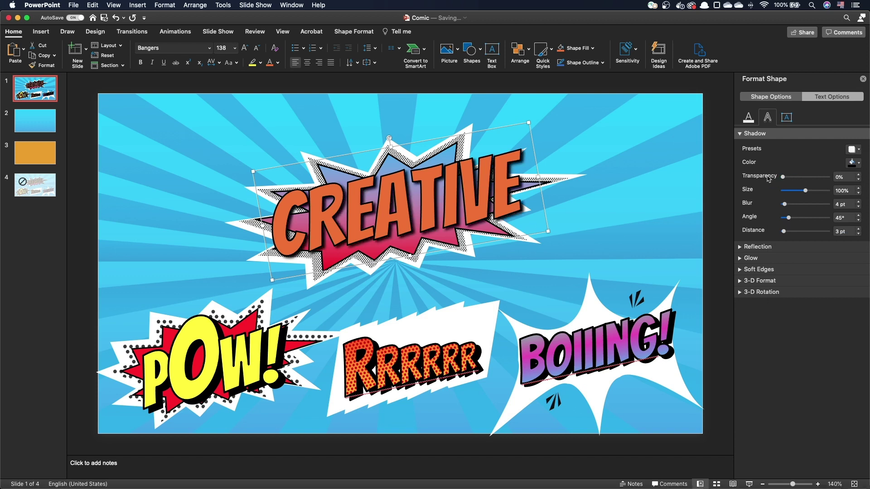
left_click(858, 207)
Set the shadow distance to 7 pt, then toggle Rectangle 2 and select everything on slide 3.
left_click(858, 230)
left_click(859, 229)
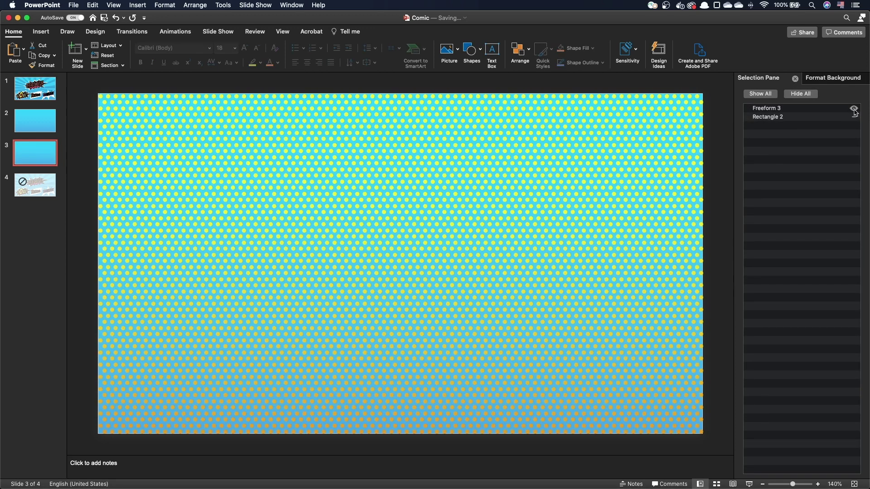
left_click(854, 119)
left_click(855, 119)
left_click(854, 119)
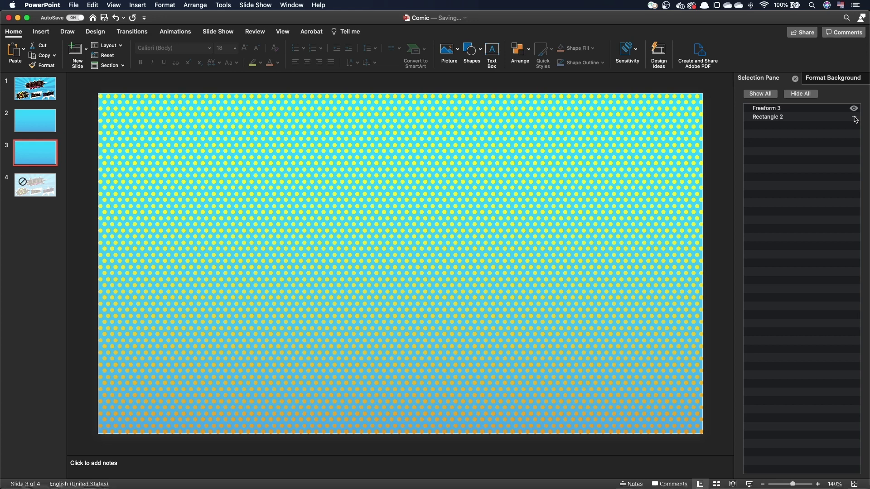
left_click(855, 118)
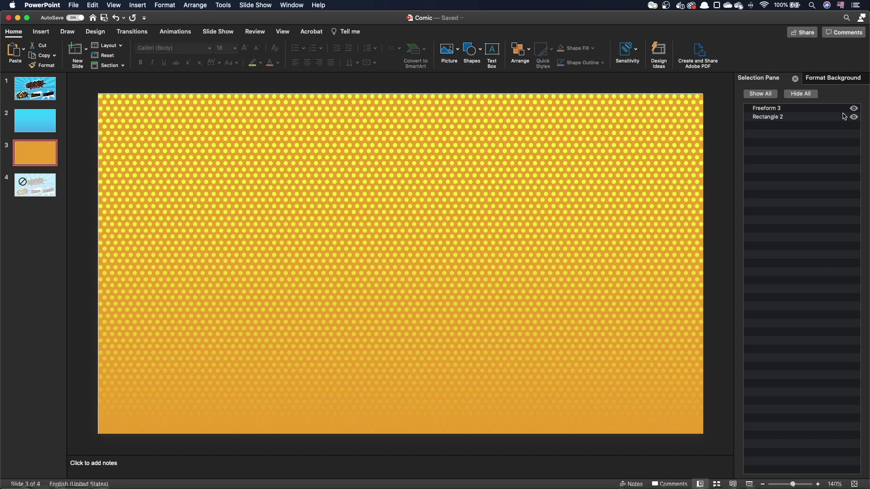
left_click_drag(84, 82, 719, 448)
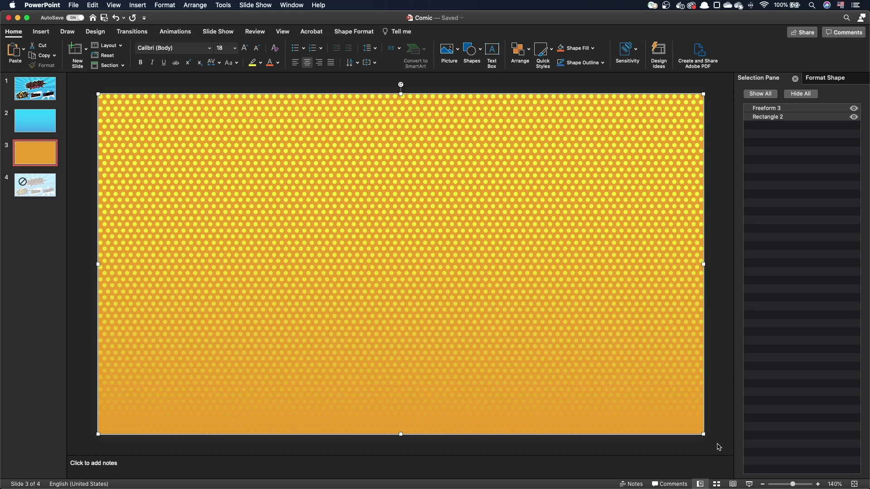
left_click(47, 91)
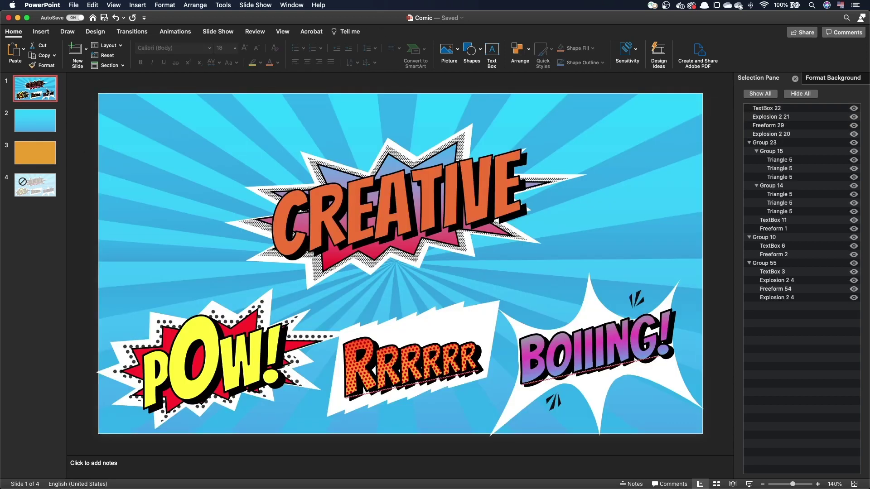
Fill the CREATIVE letters with the clipboard's orange halftone texture.
left_click(371, 199)
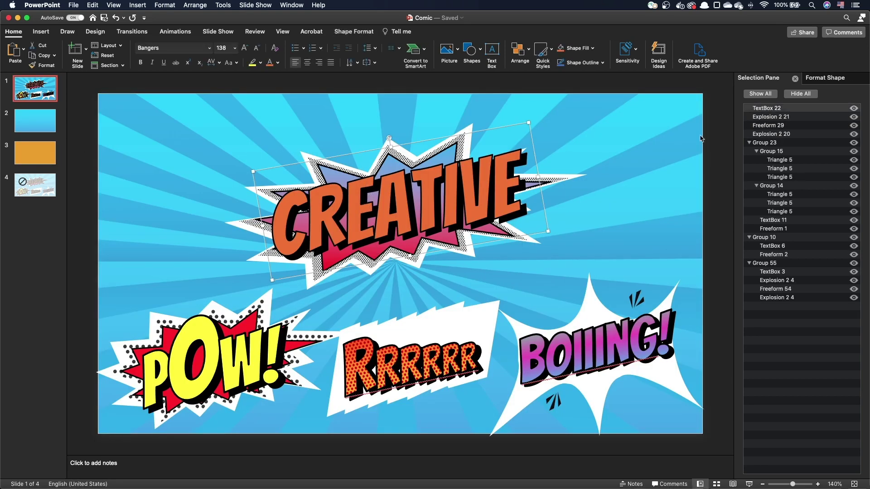
left_click(813, 82)
left_click(827, 97)
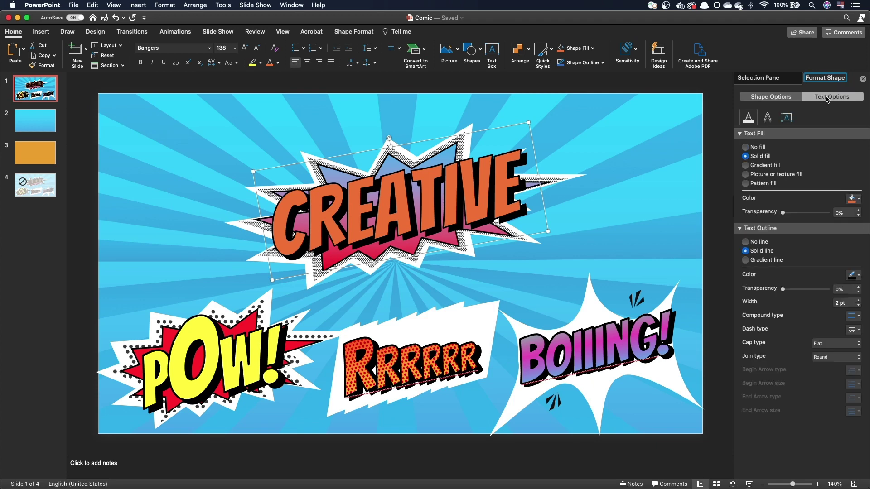
left_click(786, 176)
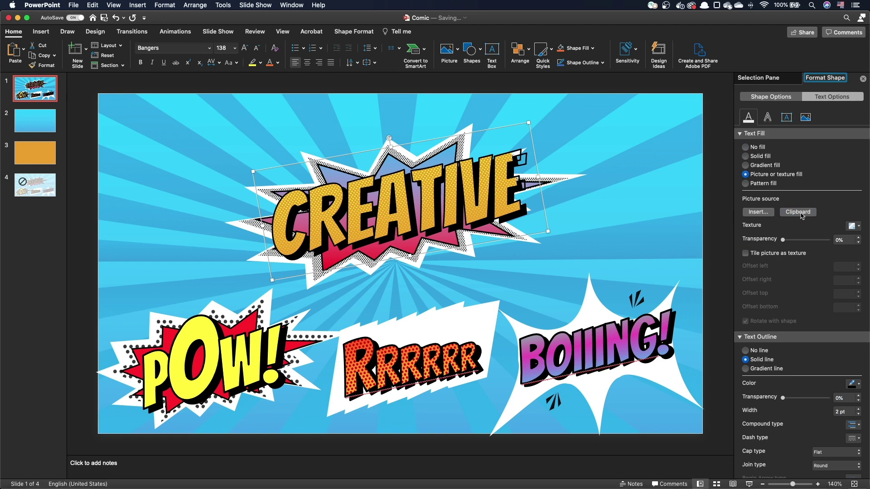
left_click(508, 200)
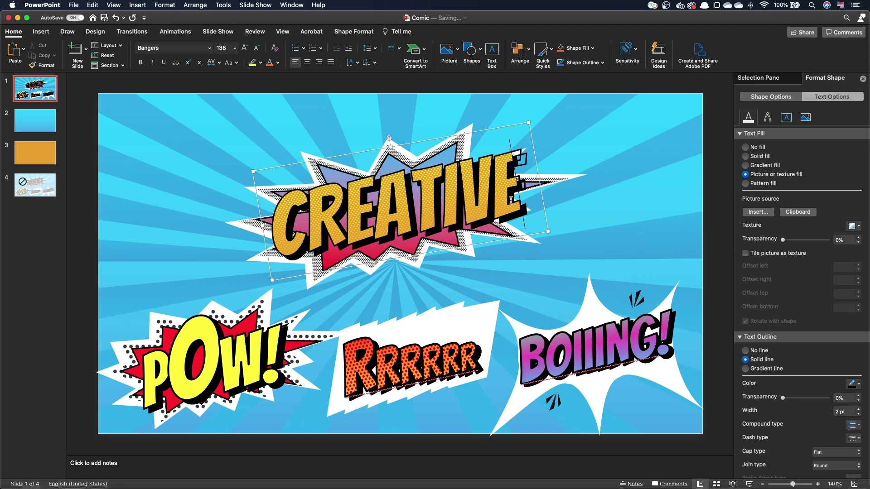
key("Return")
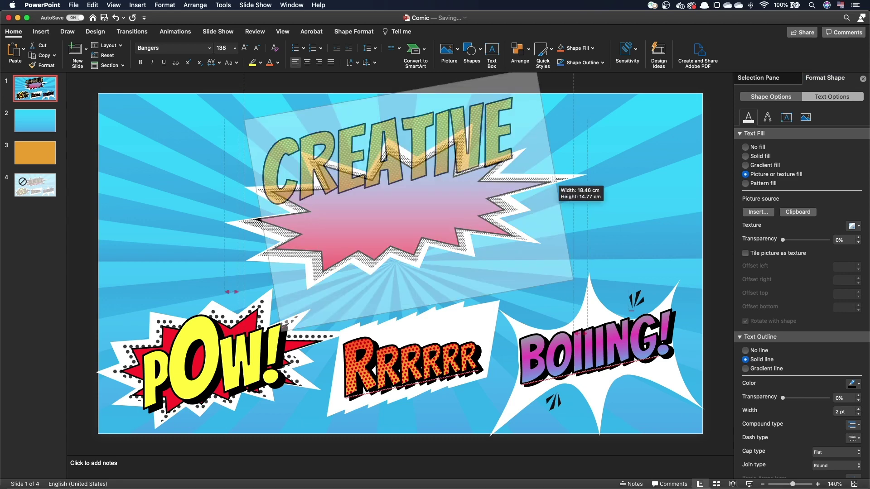
key("BackSpace")
left_click(622, 181)
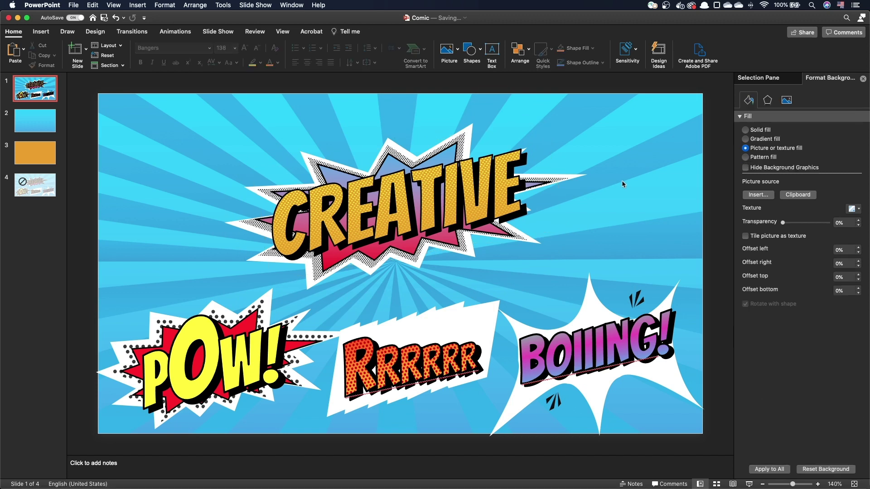